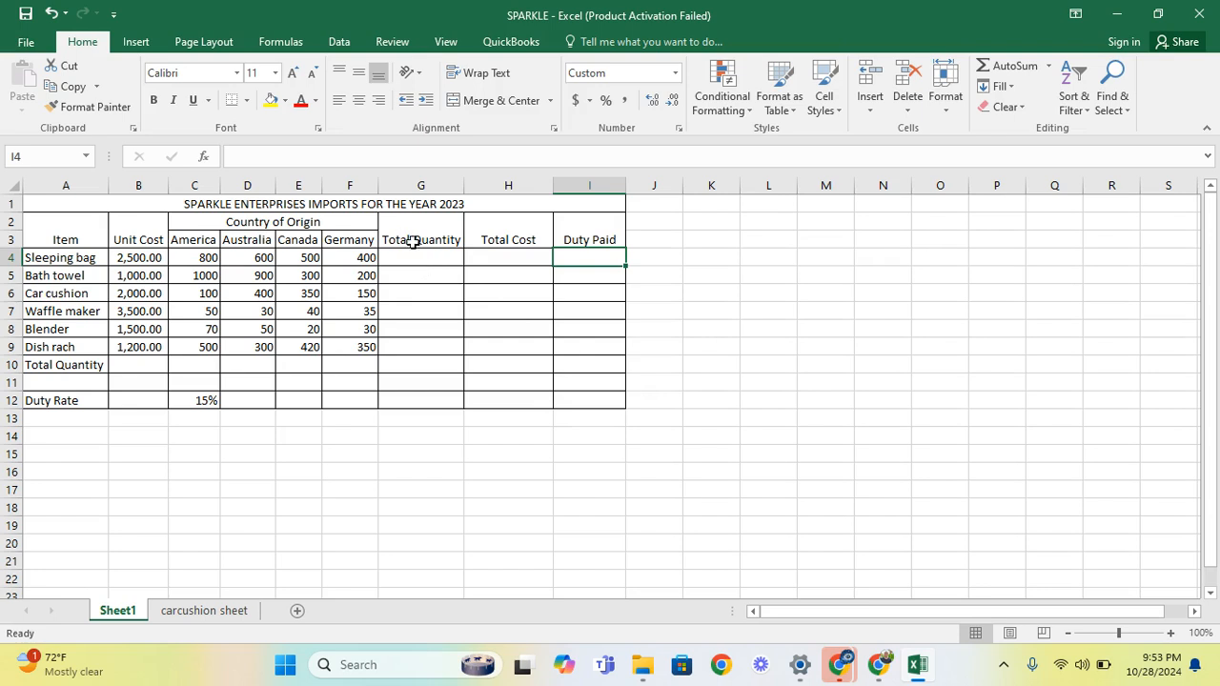
Enter =SUM(C4:F4) in G4 so the Sleeping bag's Total Quantity shows 2,300.00
left_click(424, 259)
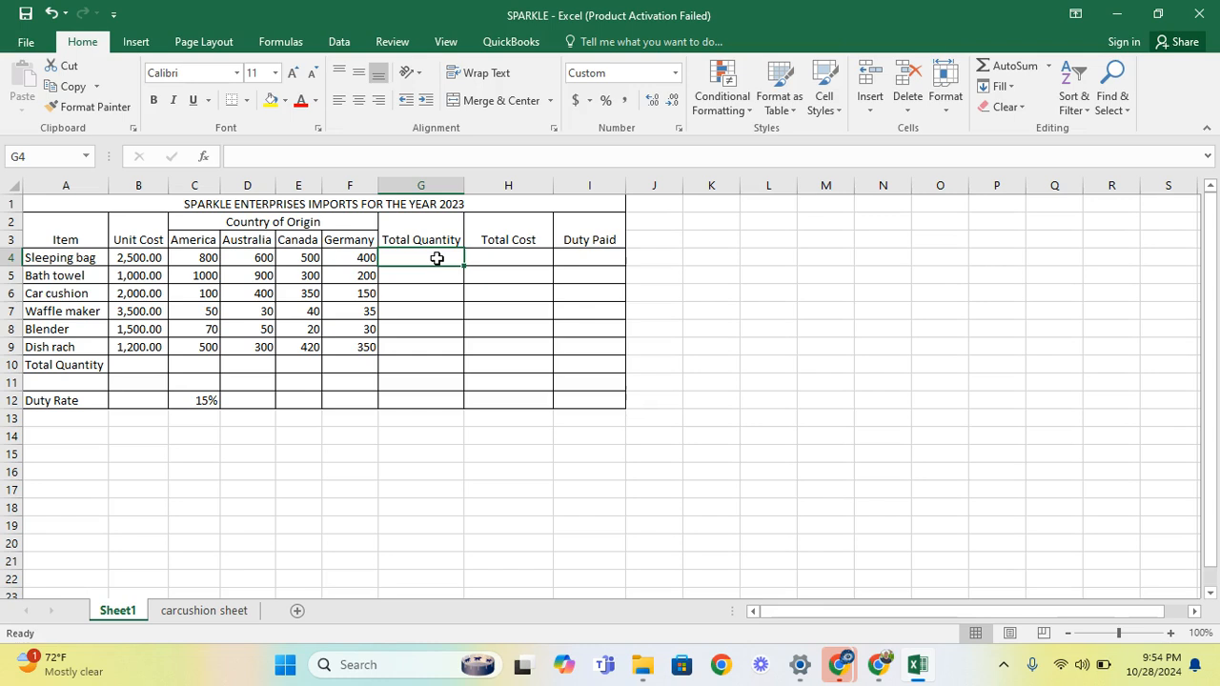
key("alt+equal")
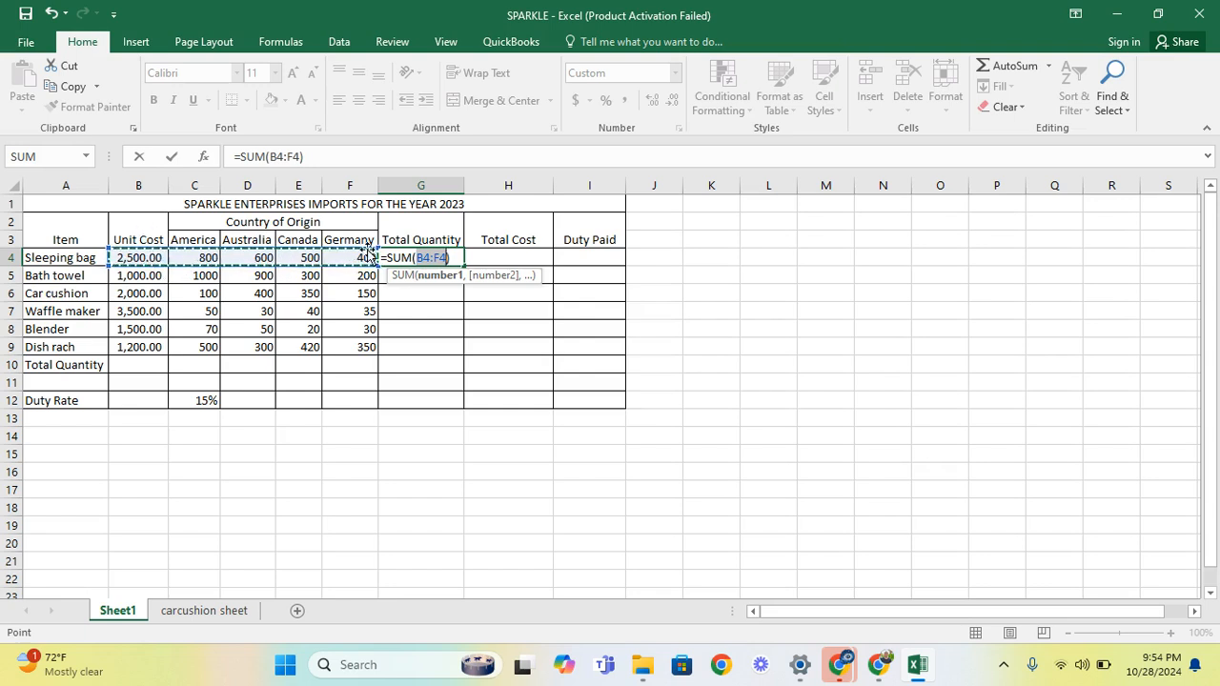
left_click(425, 258)
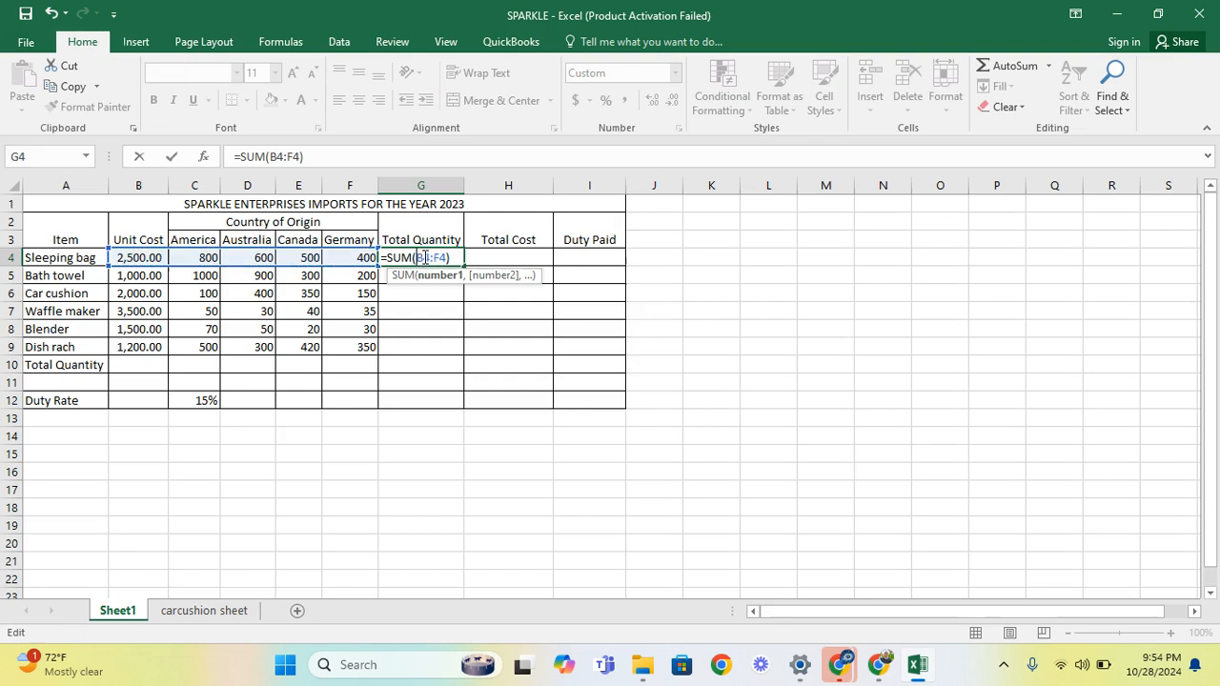
key("BackSpace")
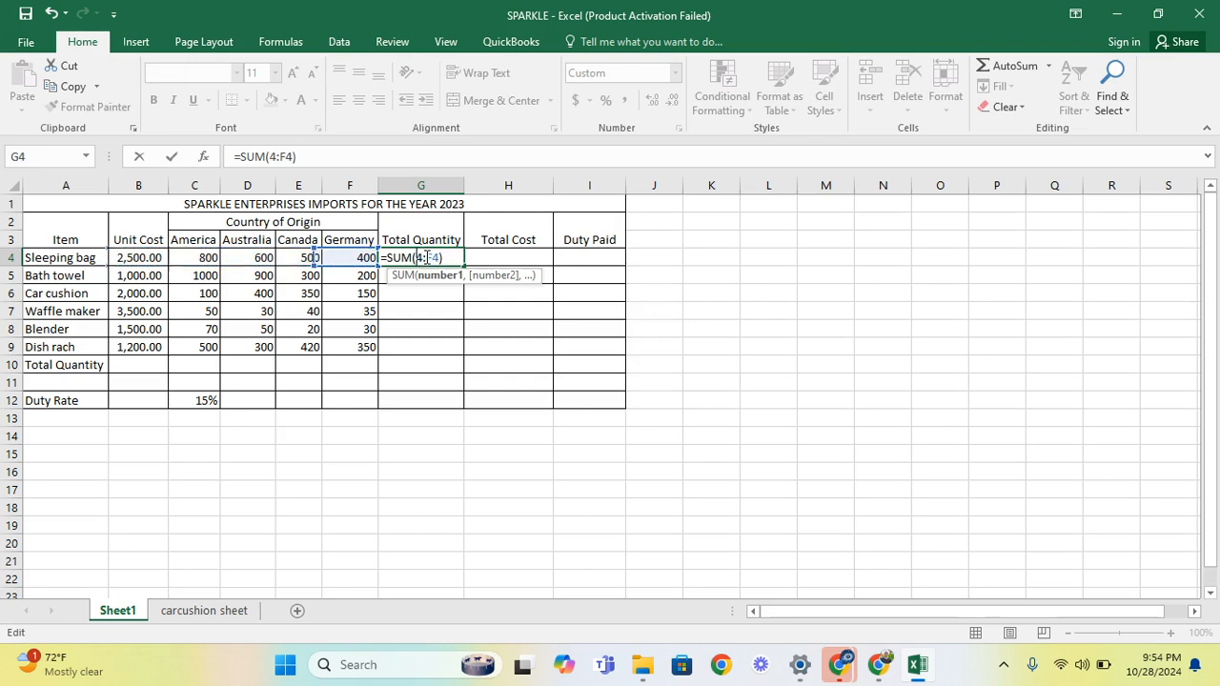
type("C")
key("Return")
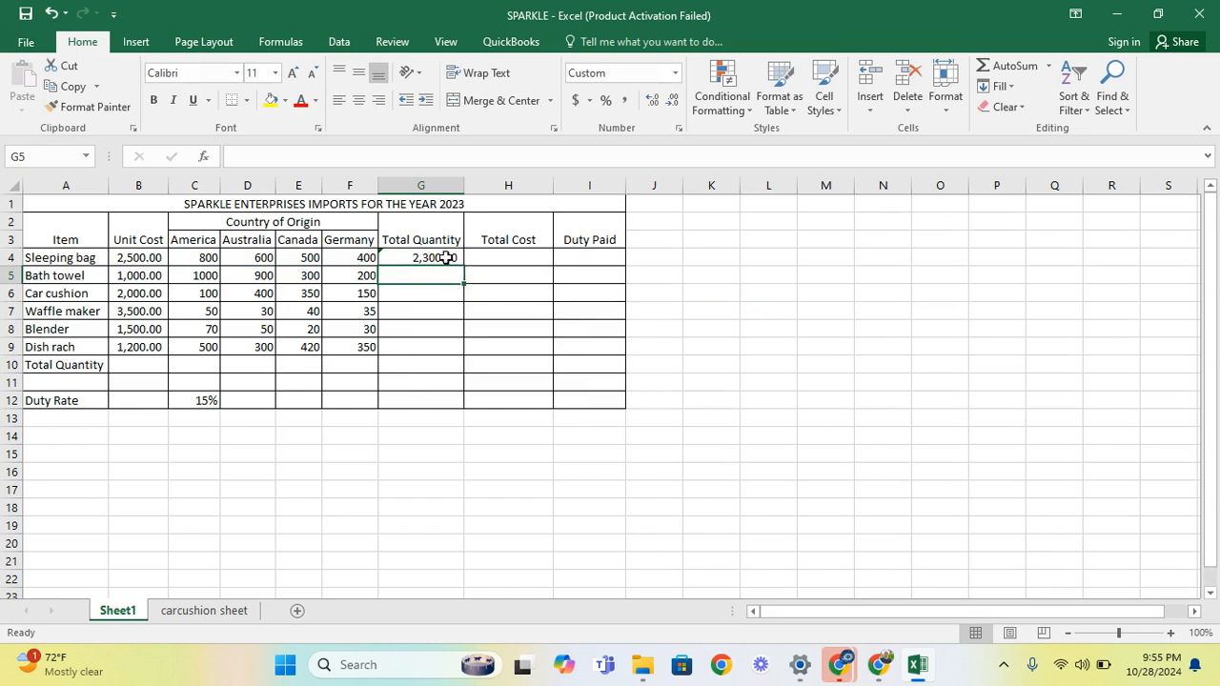
left_click(447, 258)
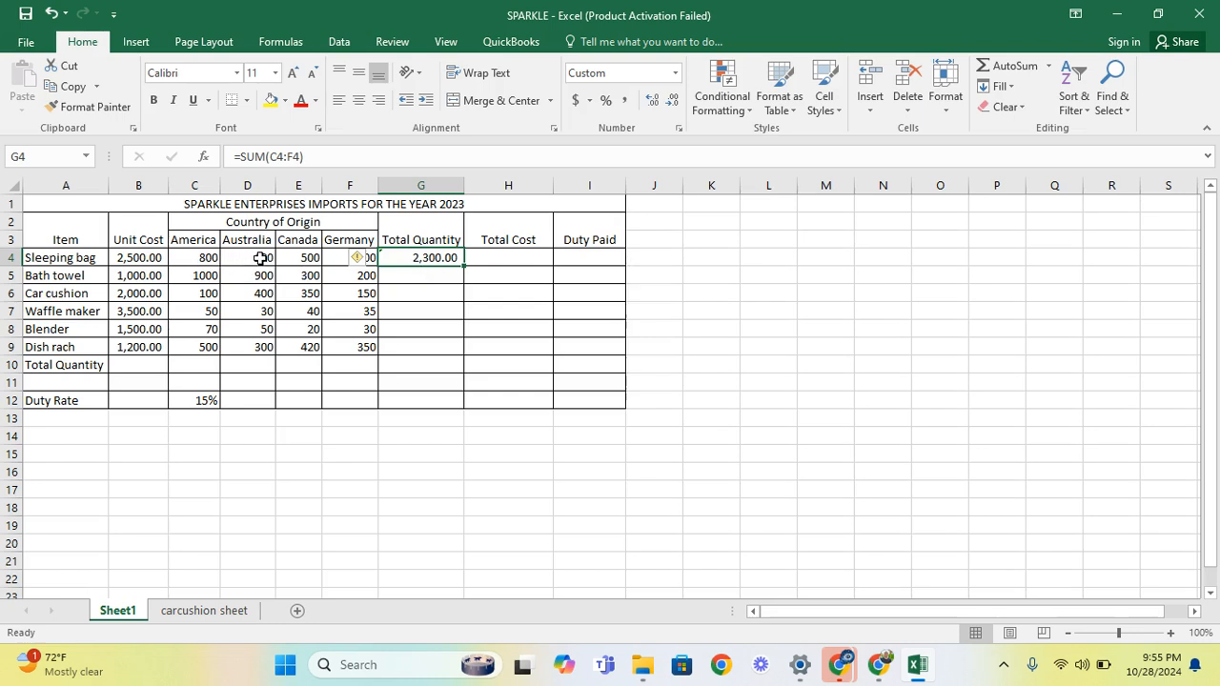
left_click(384, 278)
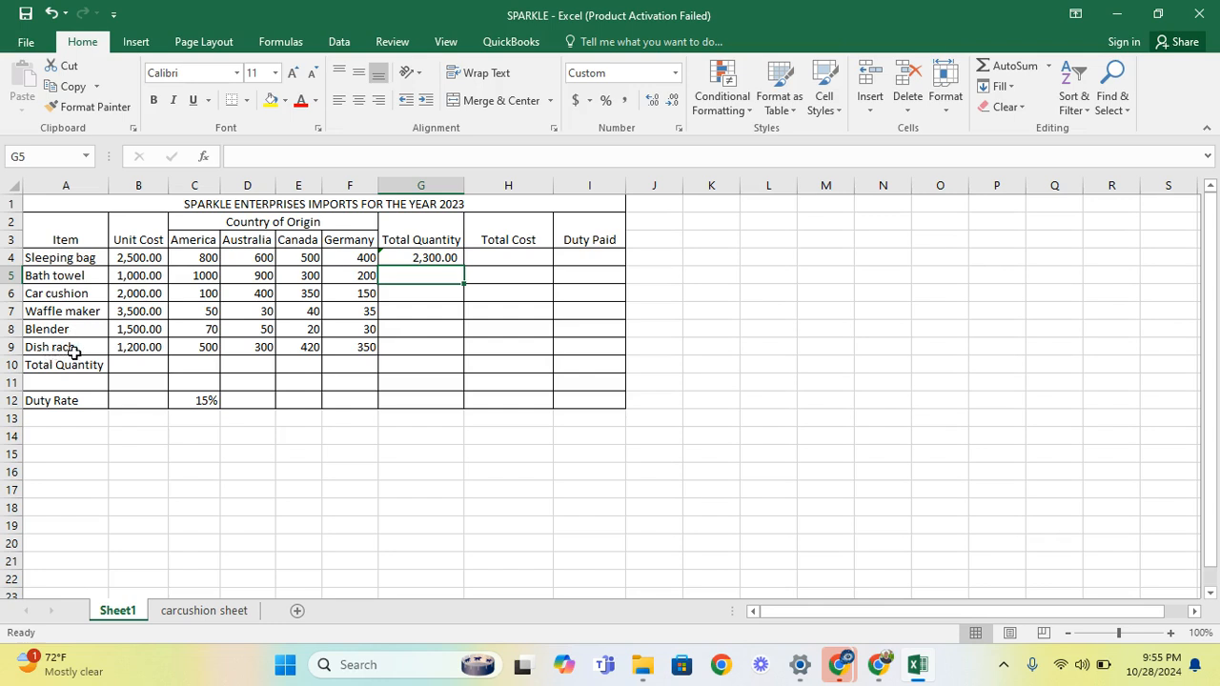
left_click(410, 258)
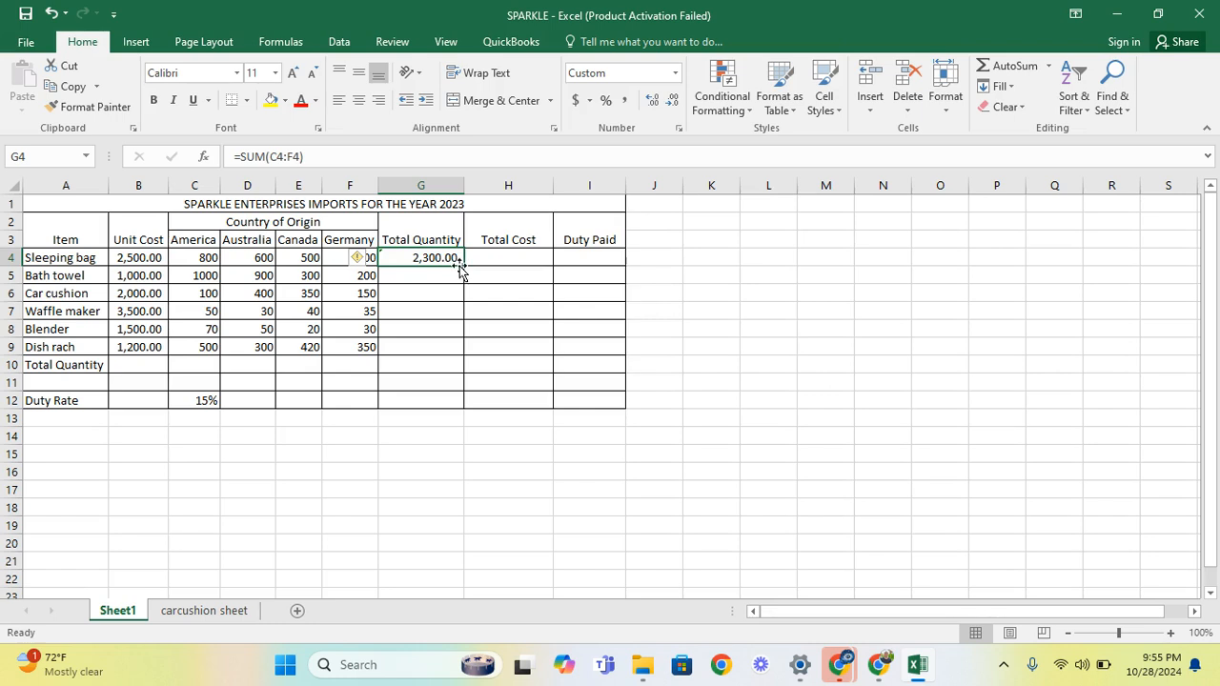
Fill G4's SUM formula down to G10, giving 2,400.00, 1,000.00, 155.00, 170.00 and 1,570.00
left_click_drag(464, 266, 457, 371)
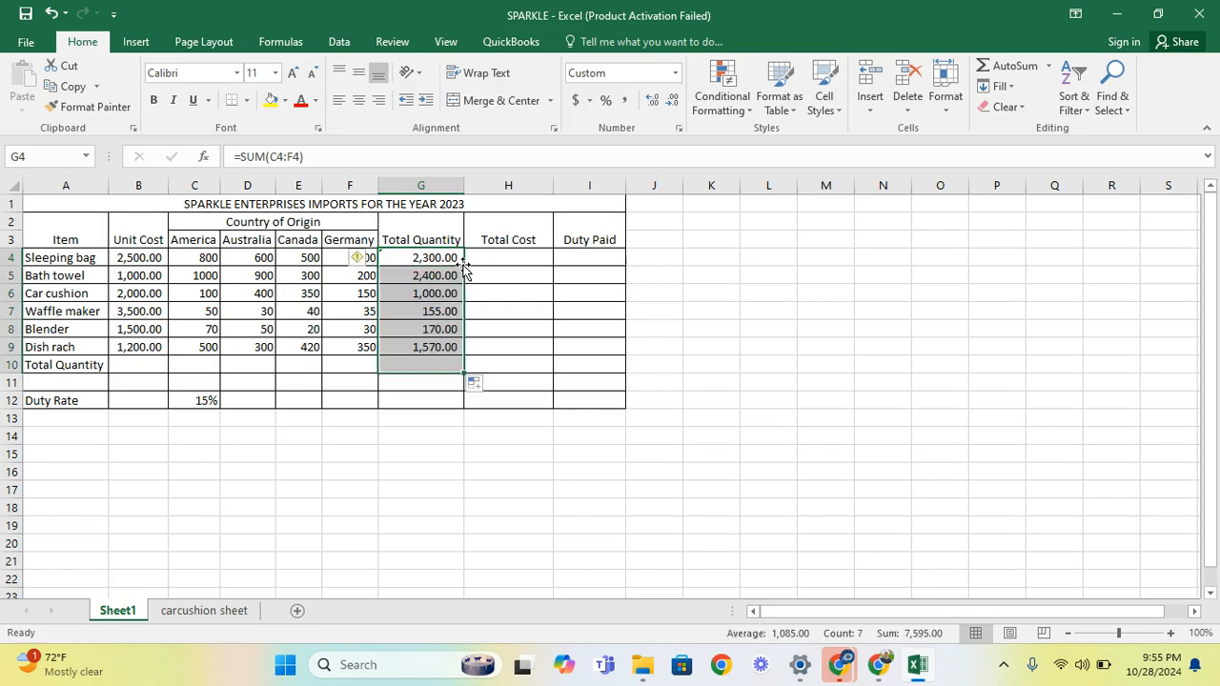
left_click(470, 344)
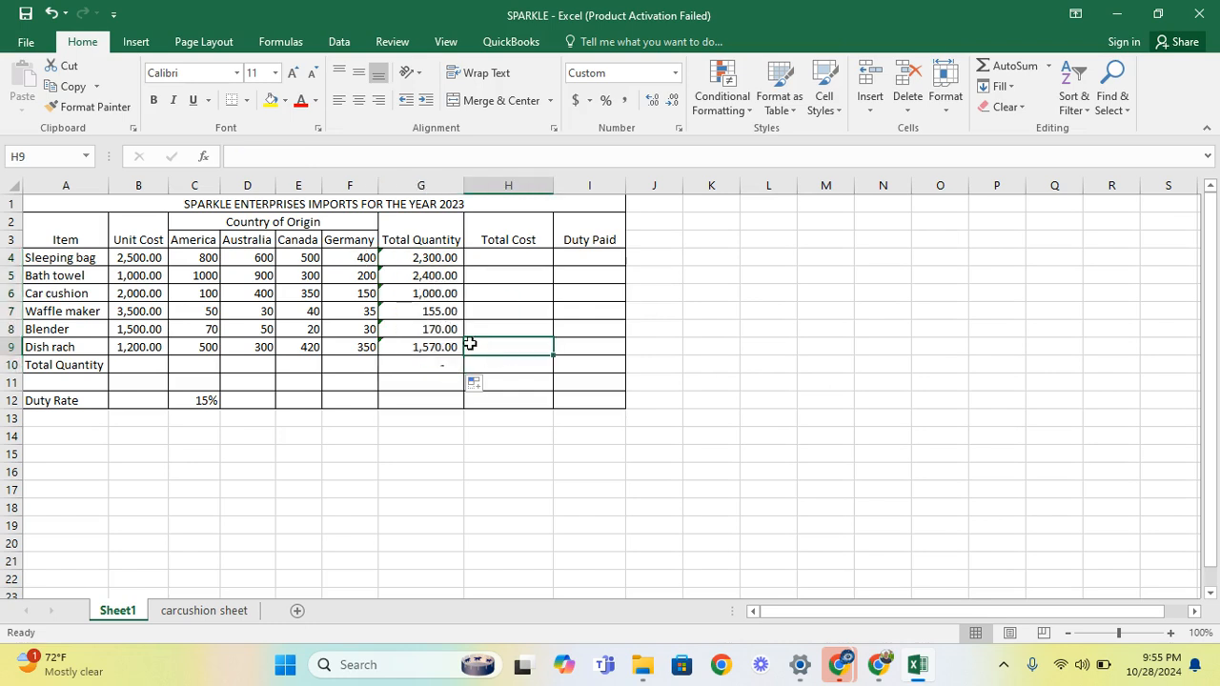
left_click(440, 347)
left_click(440, 327)
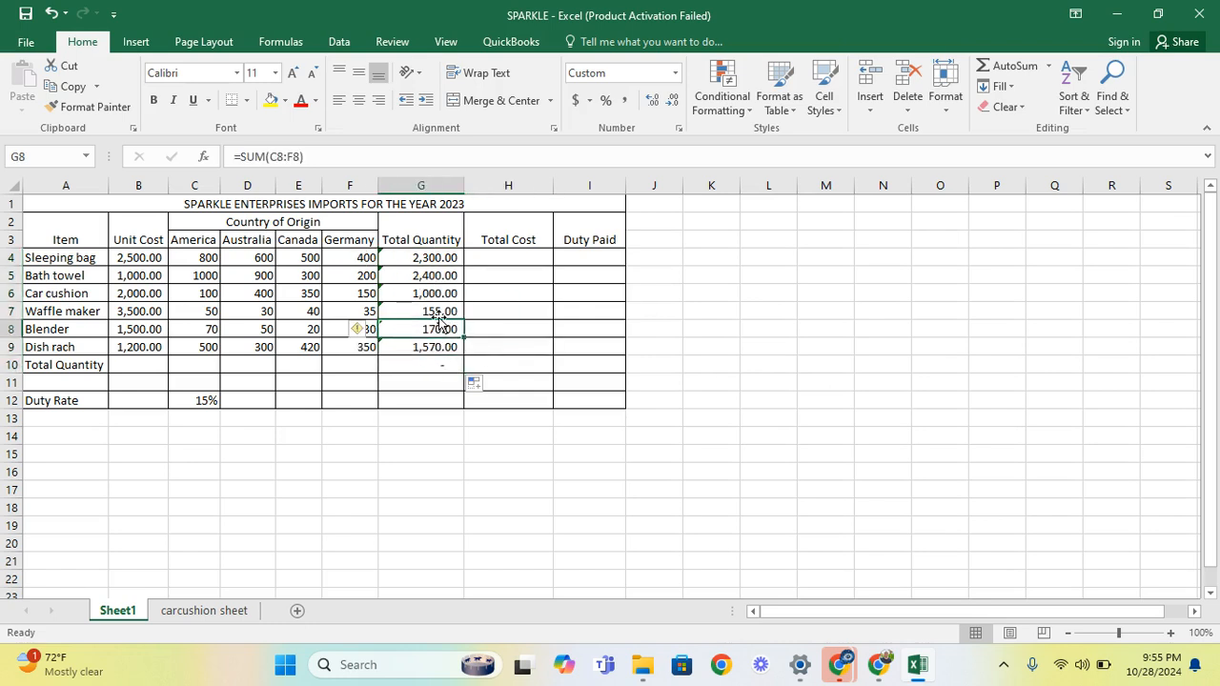
left_click(428, 259)
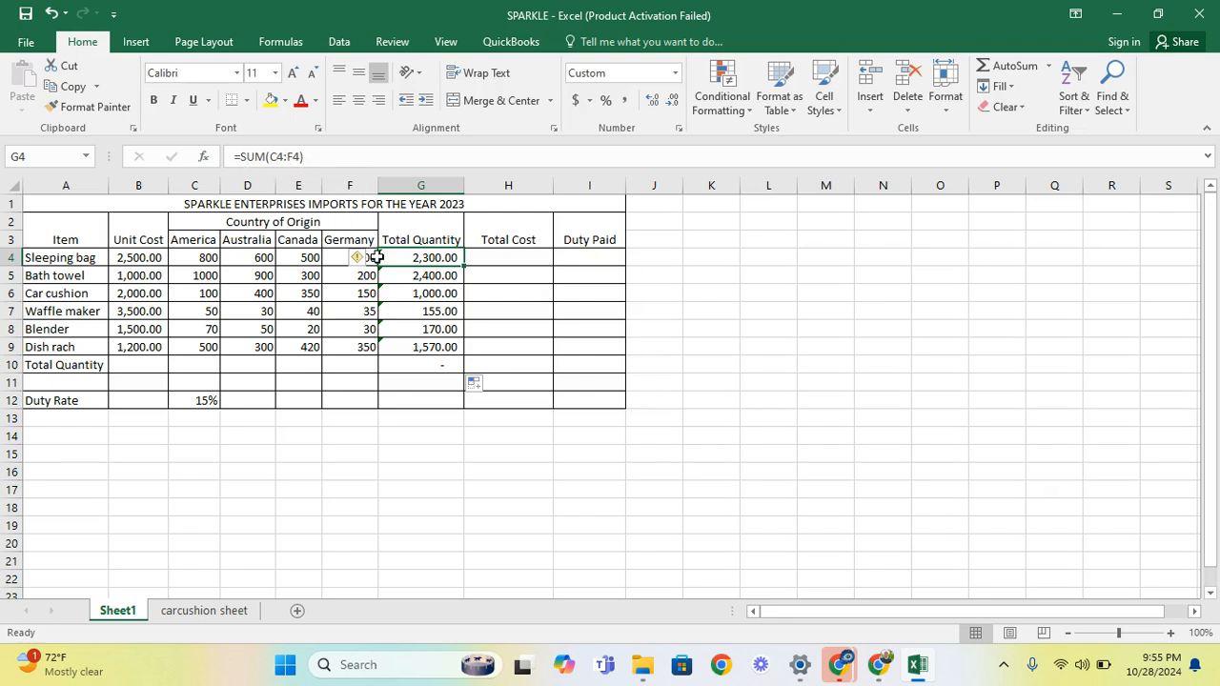
left_click(436, 278)
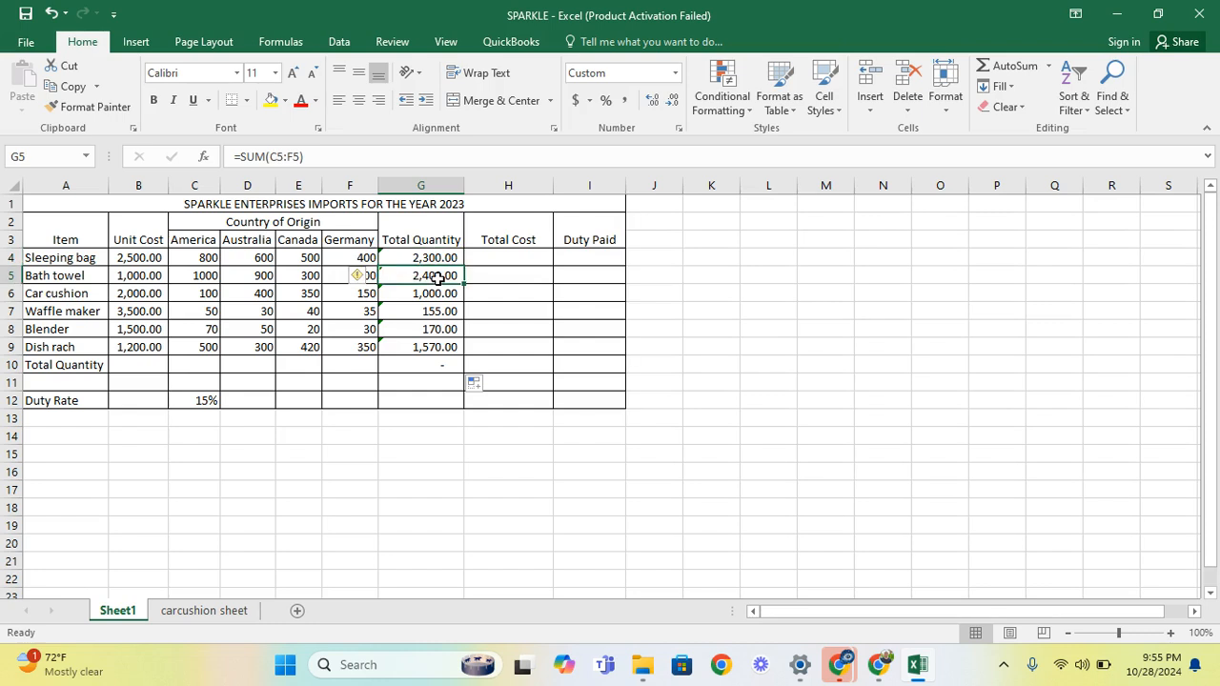
left_click(309, 156)
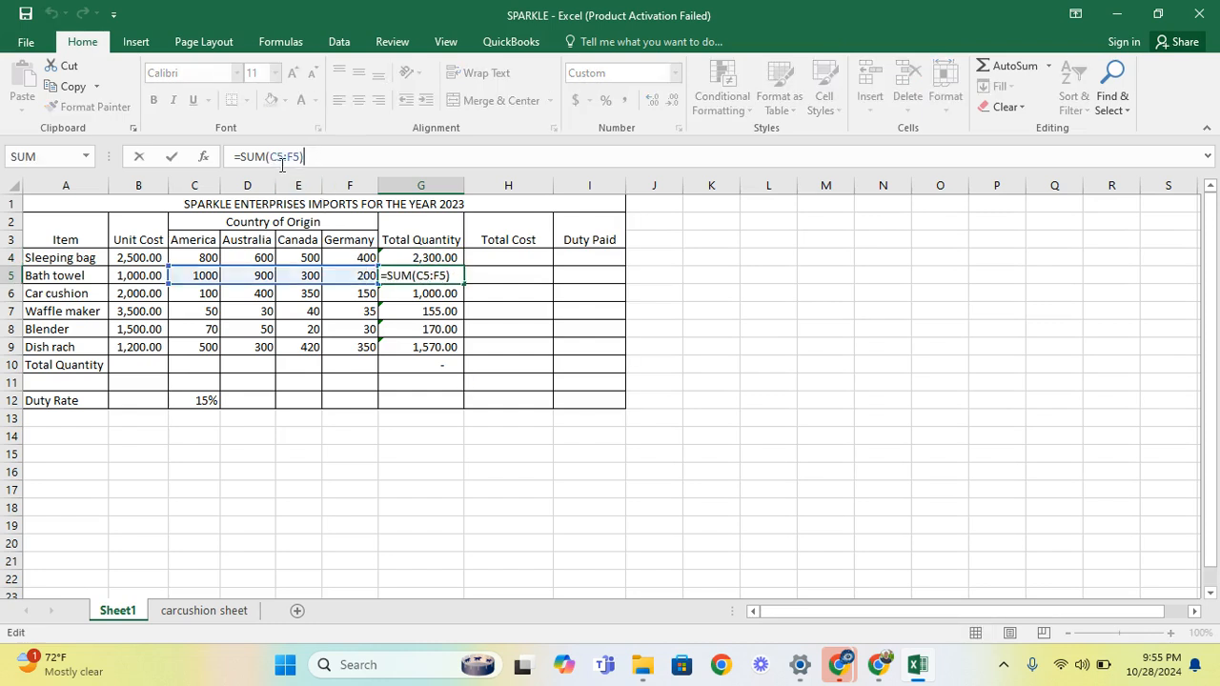
left_click(415, 295)
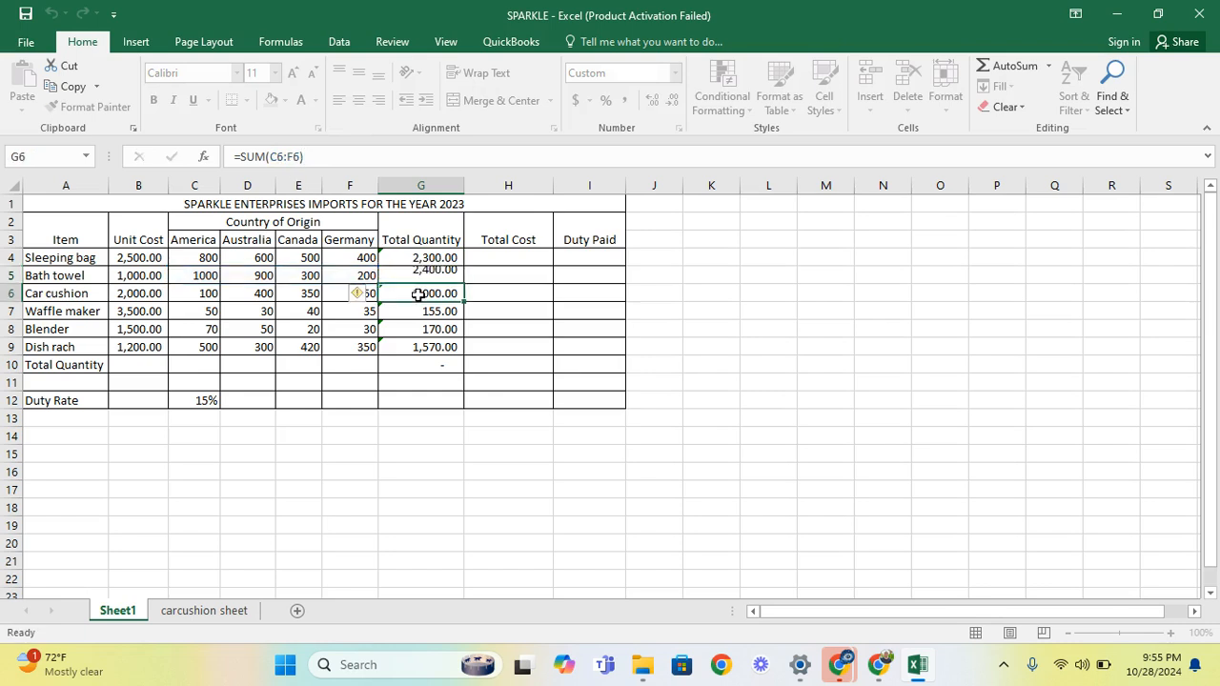
left_click(279, 162)
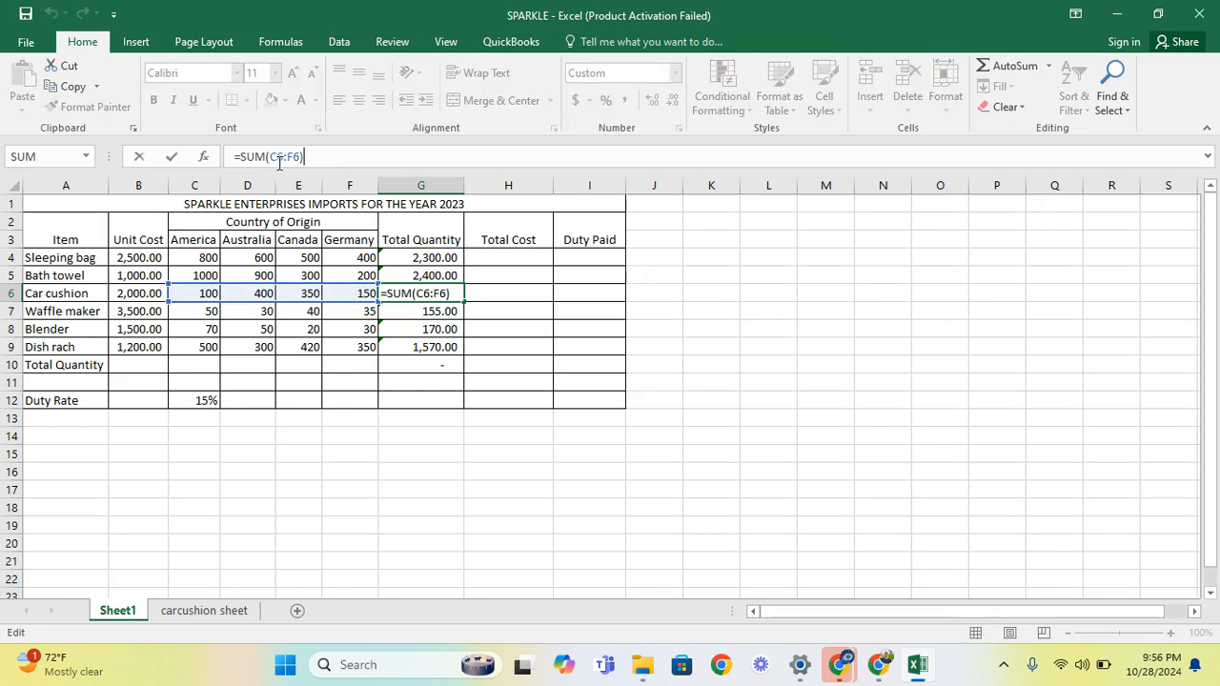
left_click(421, 309)
left_click(314, 162)
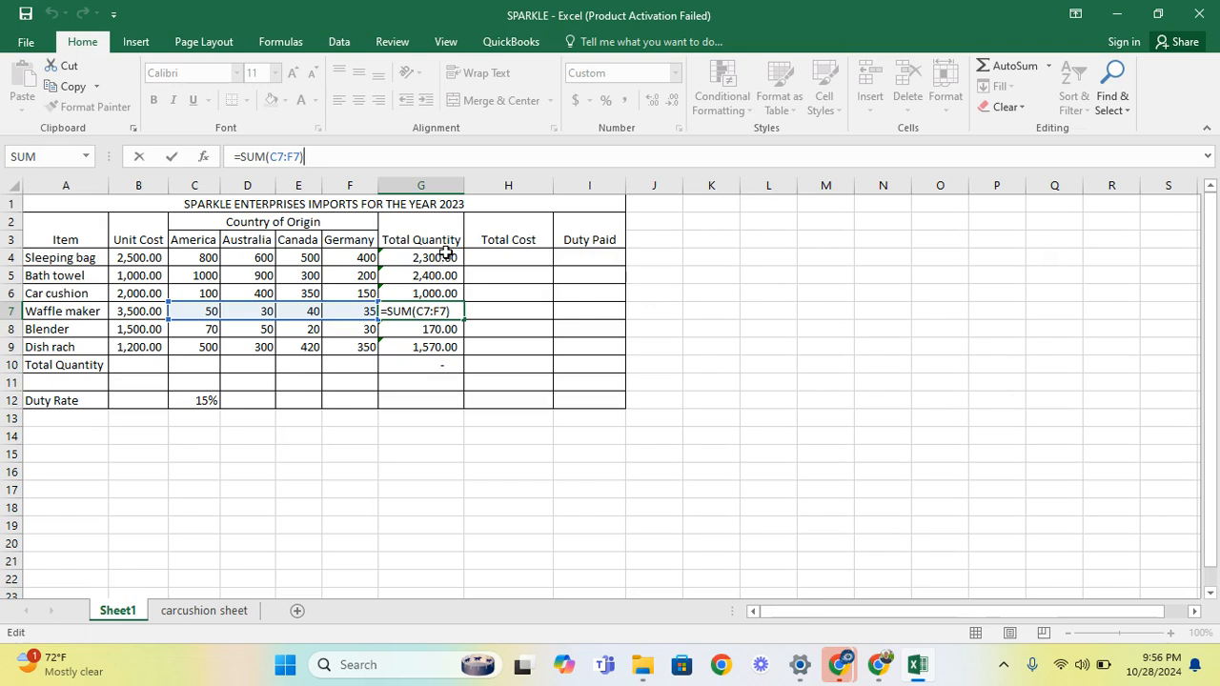
left_click(436, 258)
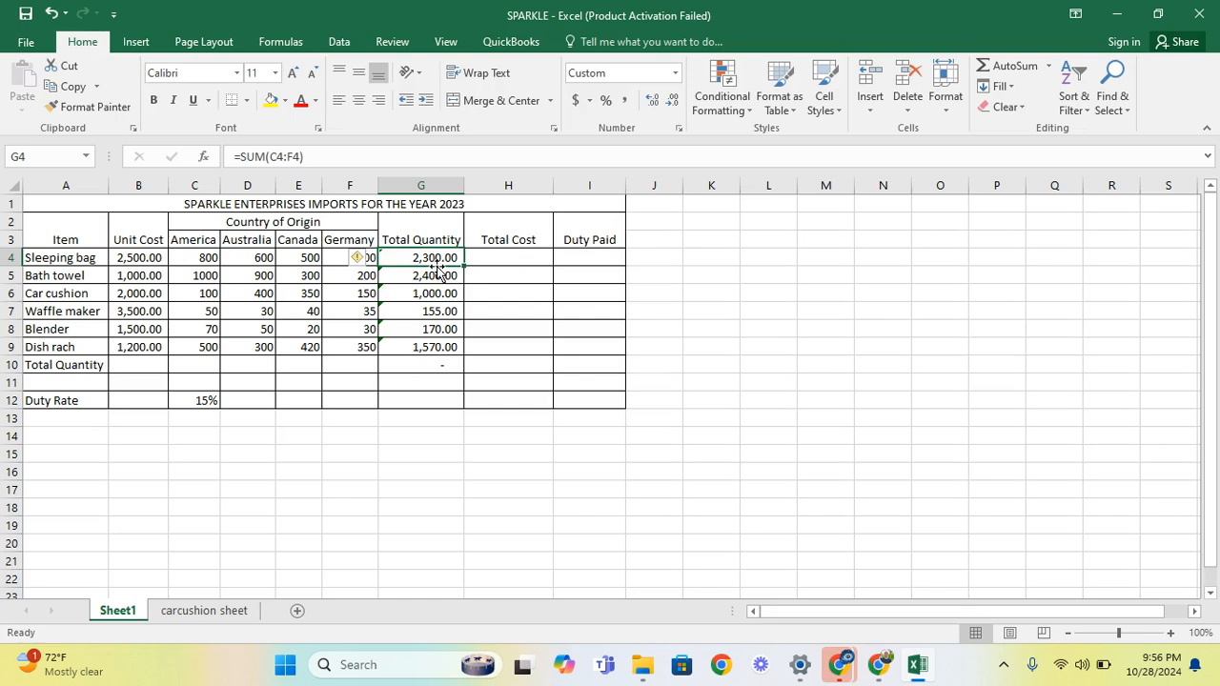
left_click(431, 275)
left_click(434, 293)
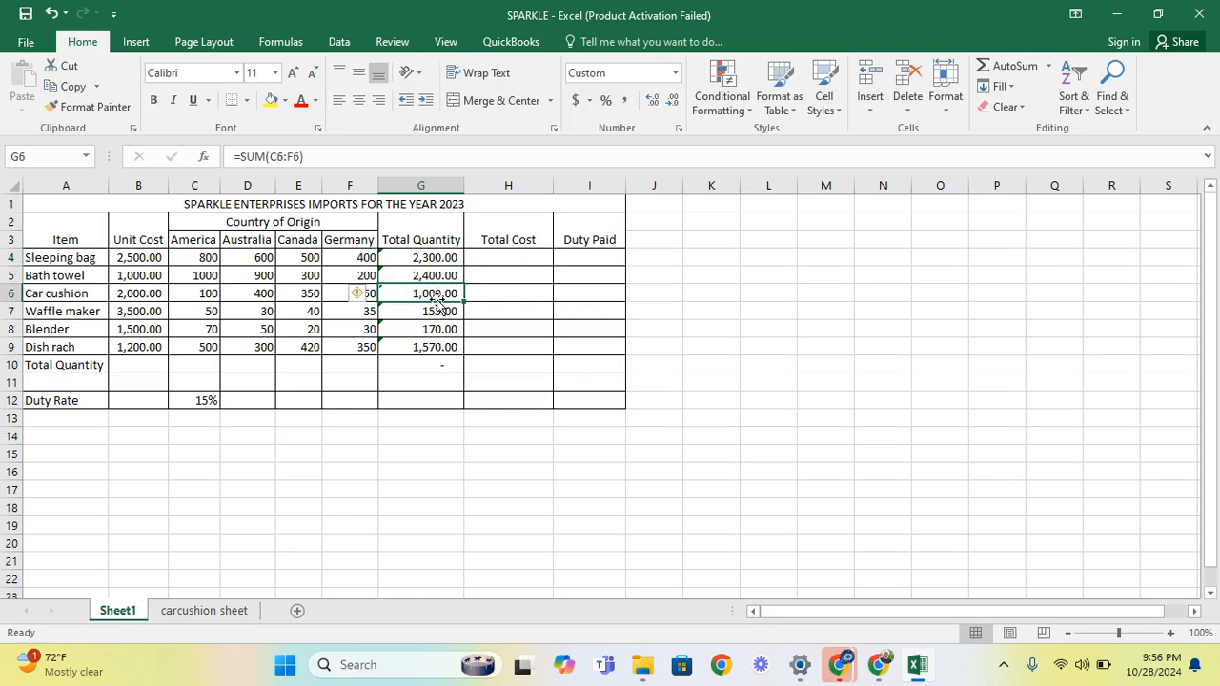
left_click(432, 312)
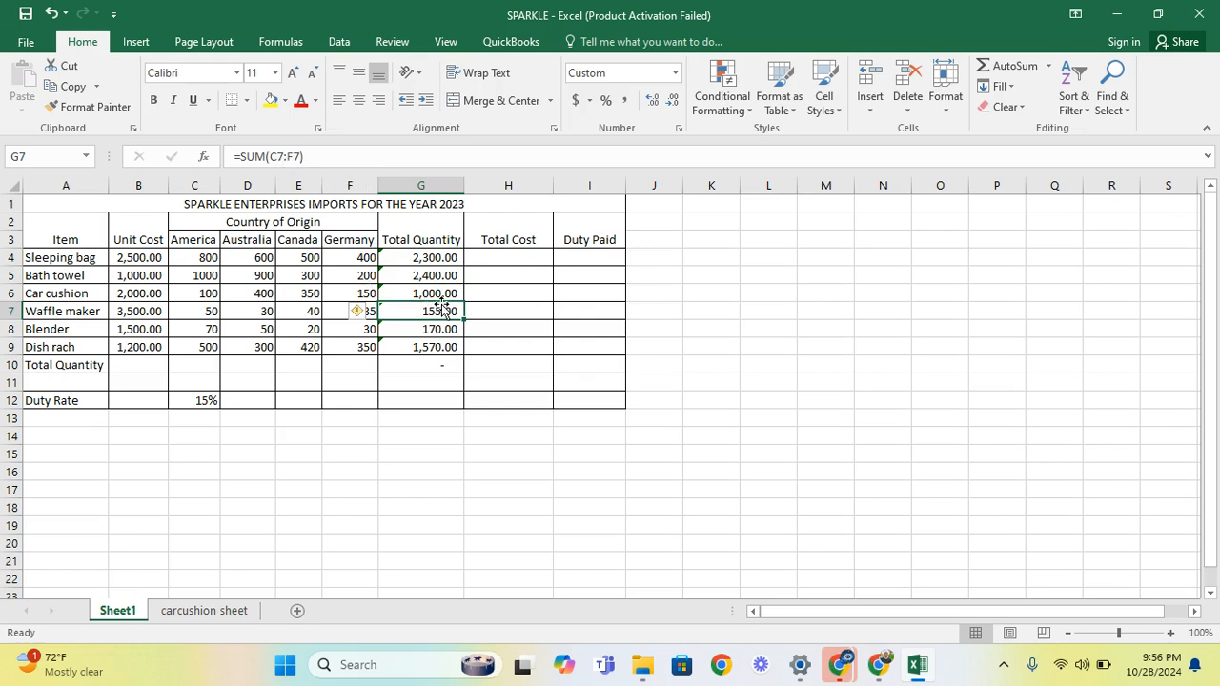
left_click(523, 258)
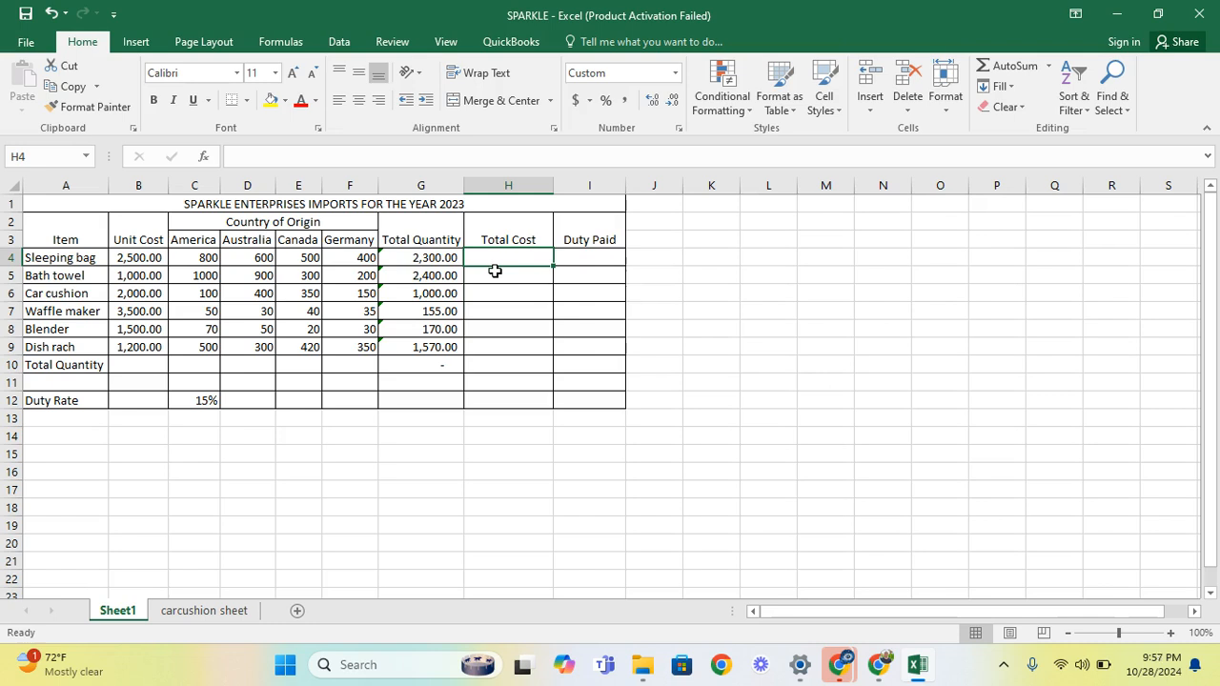
Enter =B4*G4 in H4, giving the Sleeping bag a Total Cost of 5,750,000.00
type("=")
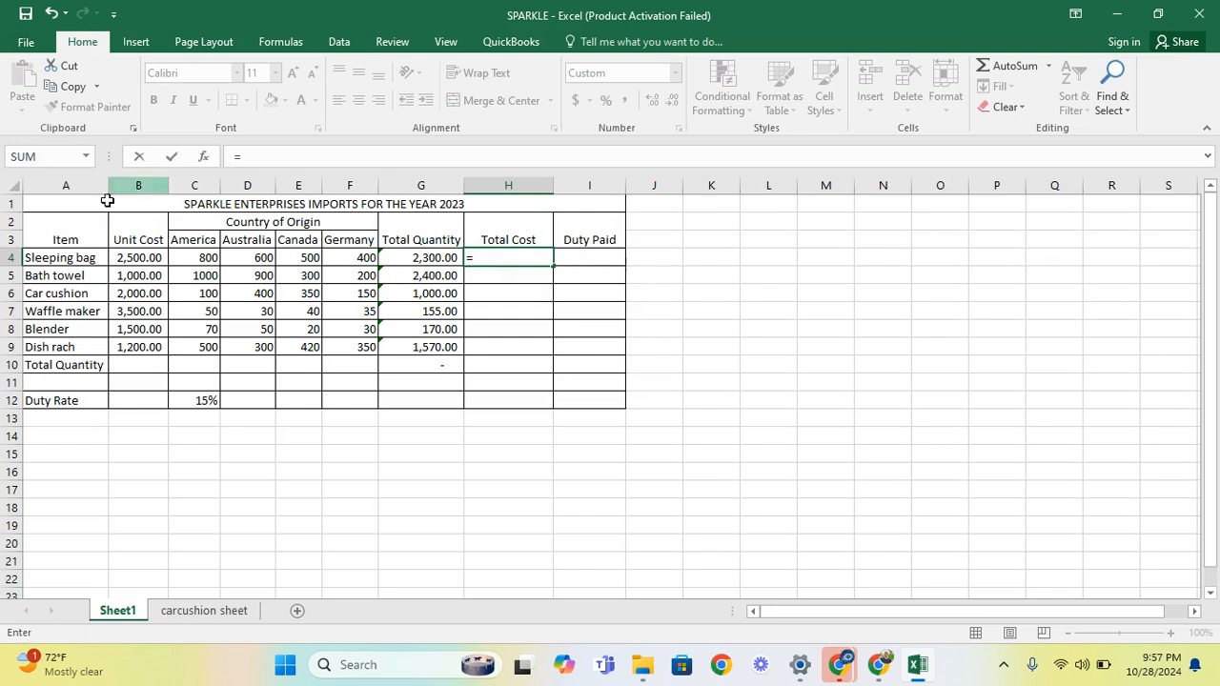
left_click(136, 258)
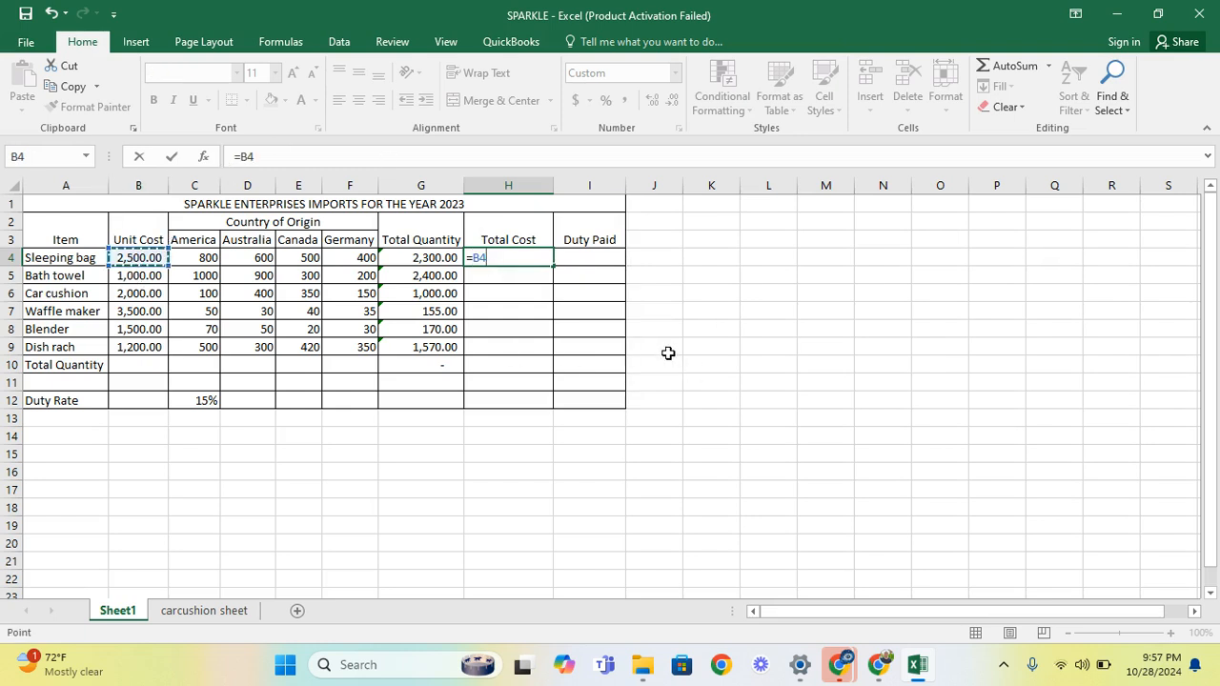
type("*")
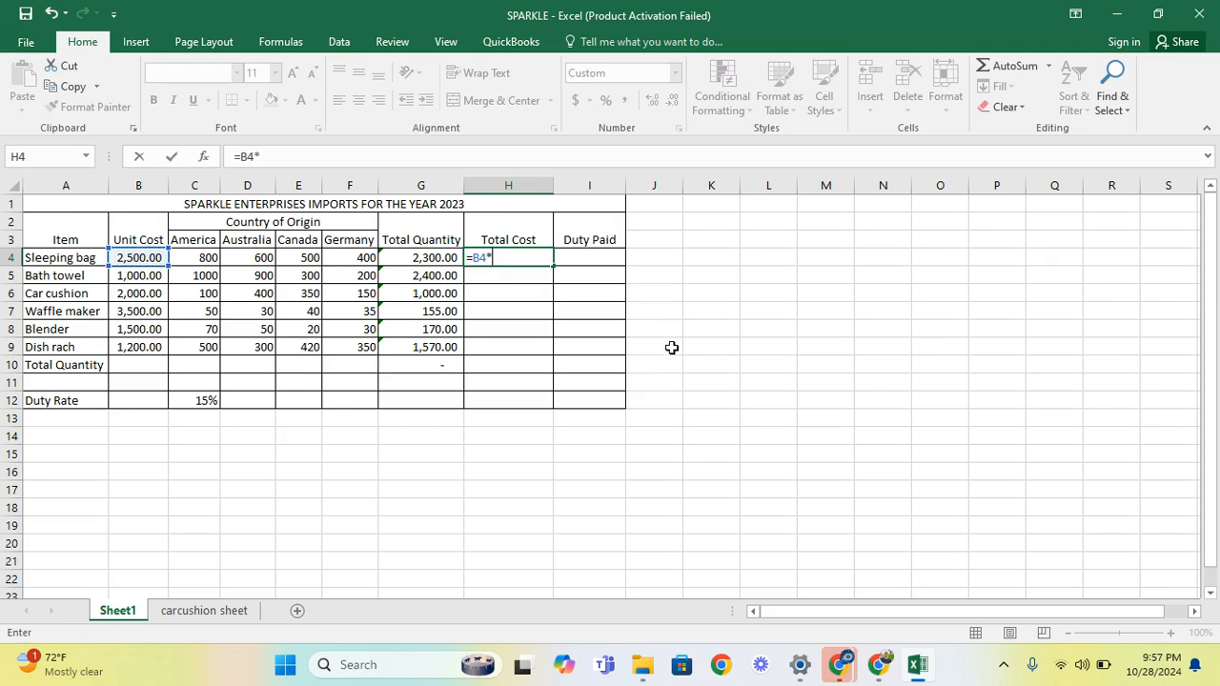
left_click(431, 259)
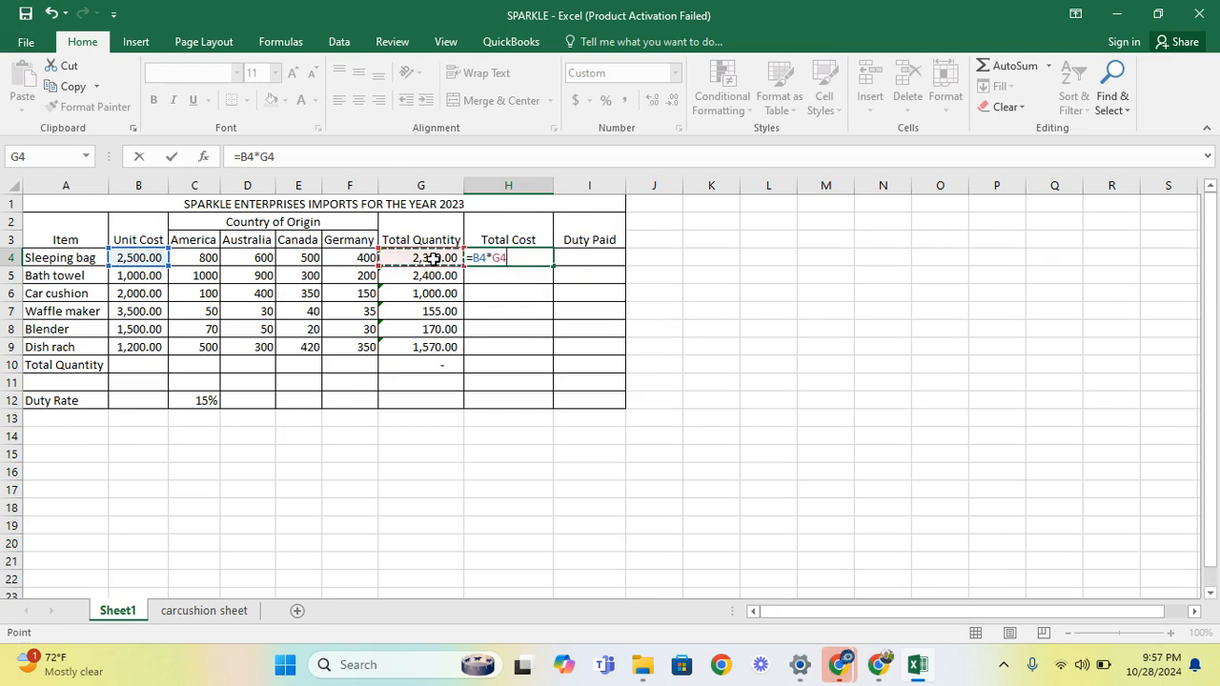
key("Return")
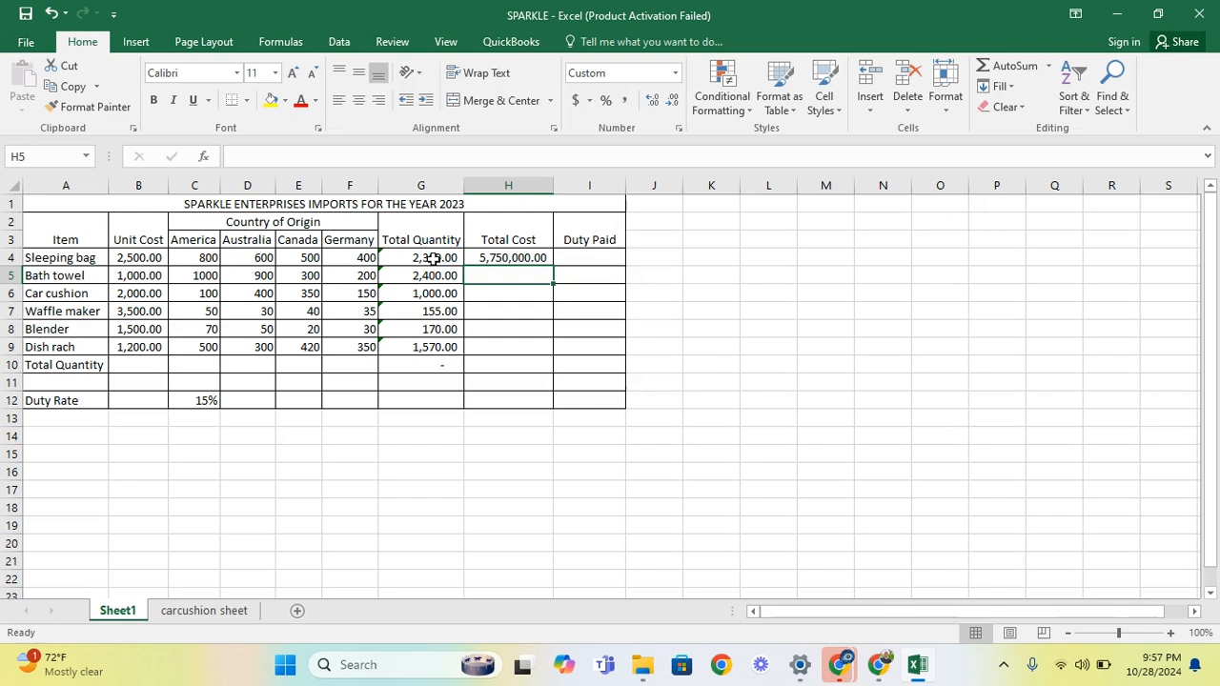
Copy the Total Cost formula down the column, ending with 1,884,000.00 for Dish rach
left_click(508, 256)
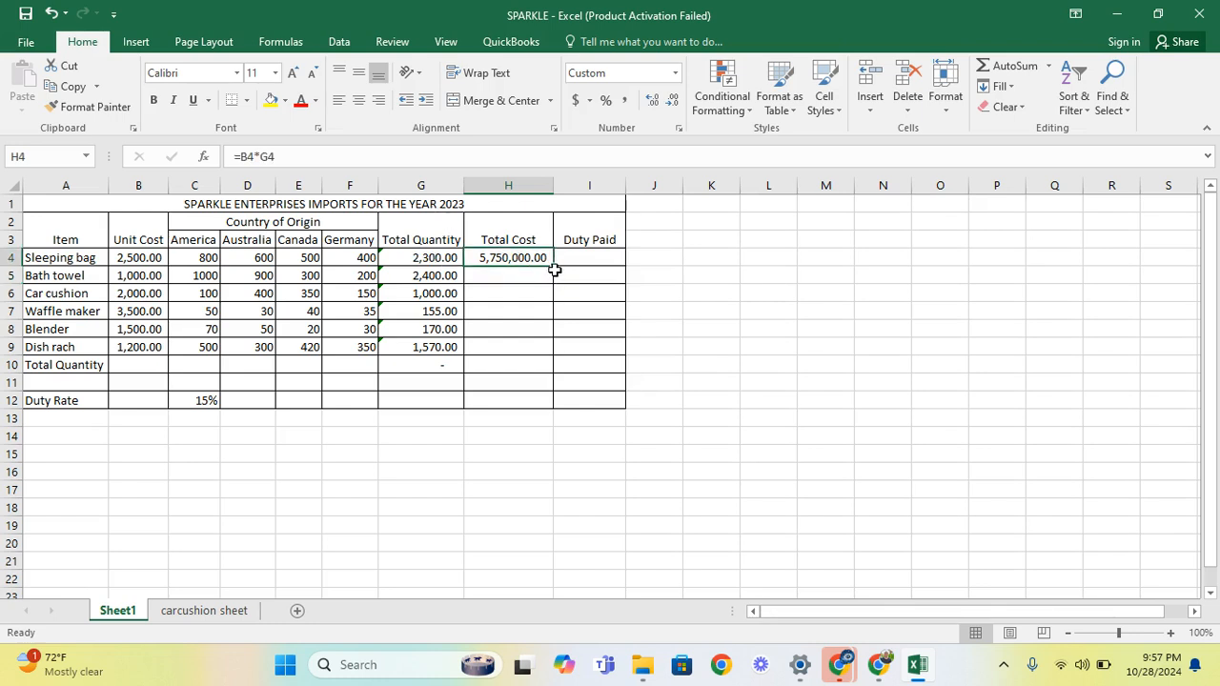
double_click(553, 267)
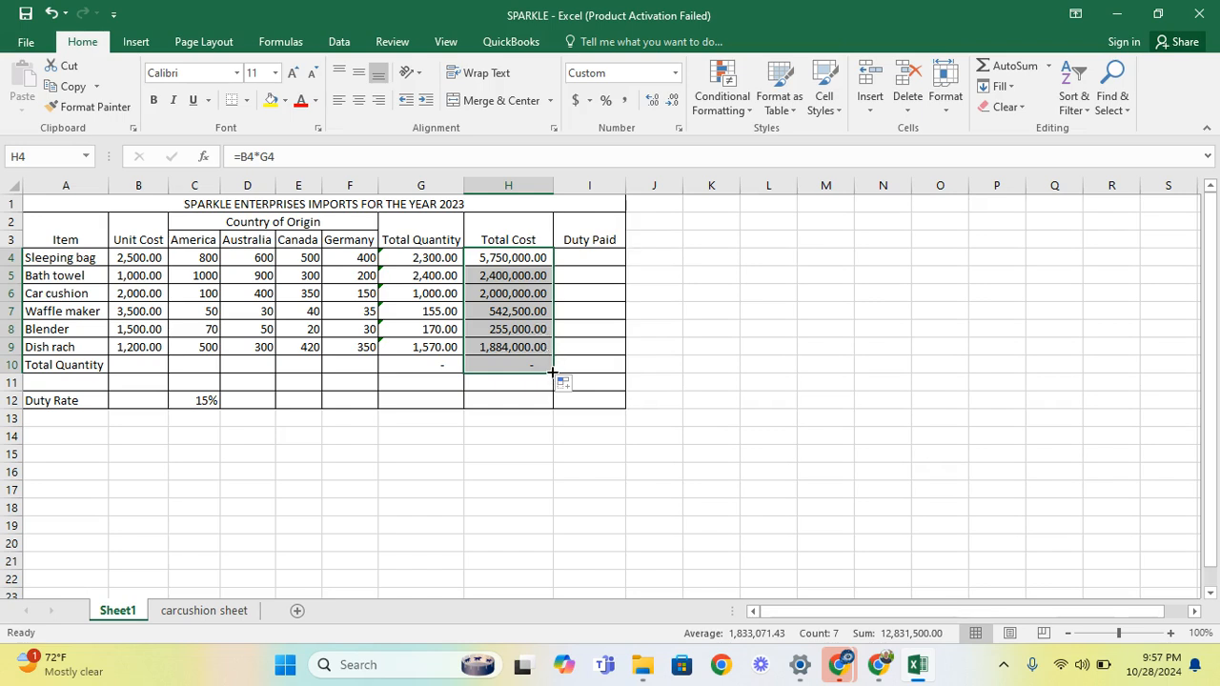
left_click(589, 257)
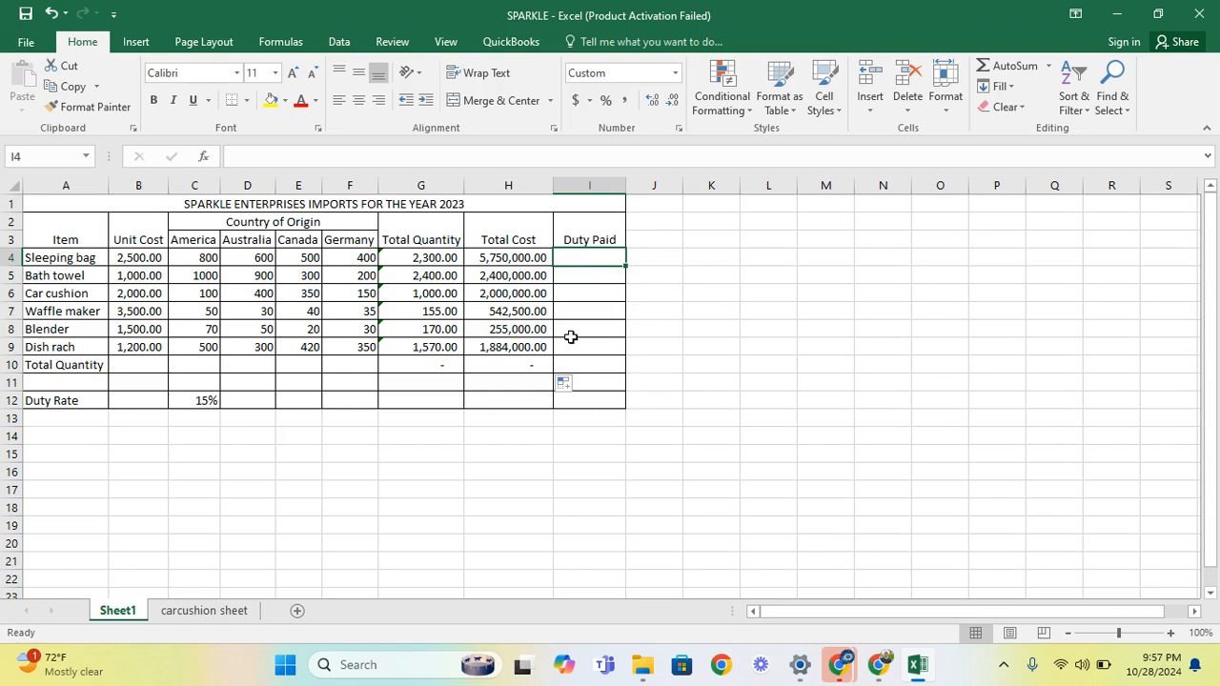
Enter =C12*H4 in I4 so the Sleeping bag's Duty Paid shows 862,500.00
left_click(210, 401)
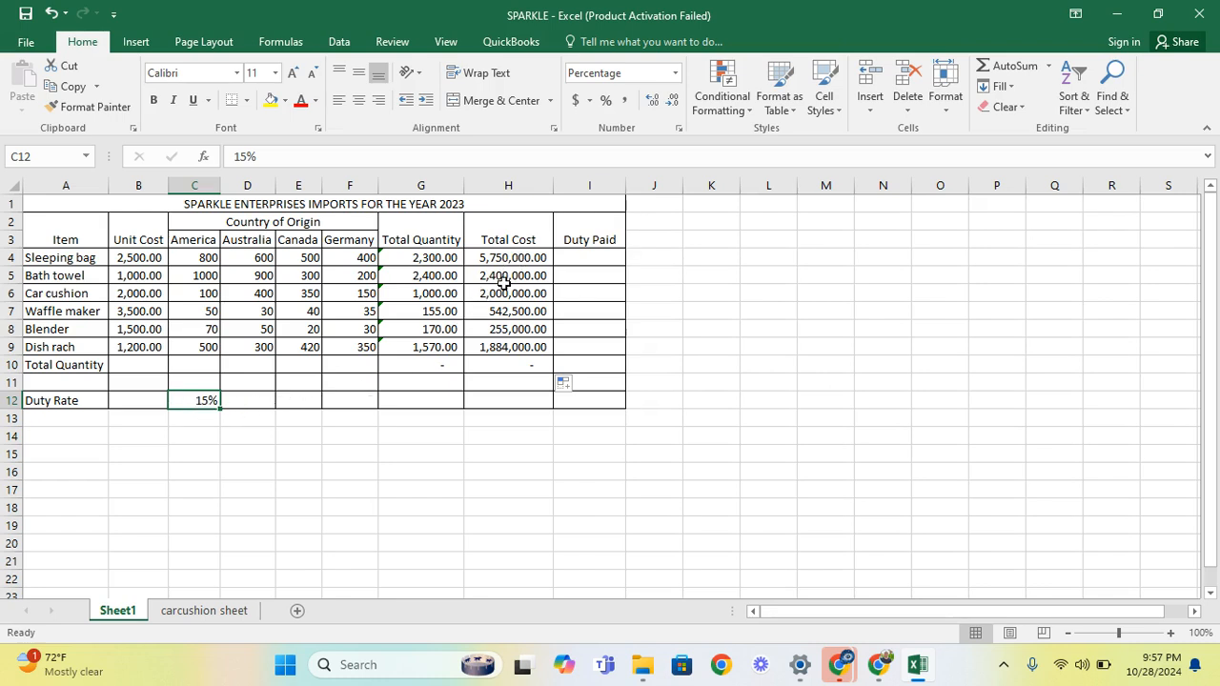
left_click(596, 260)
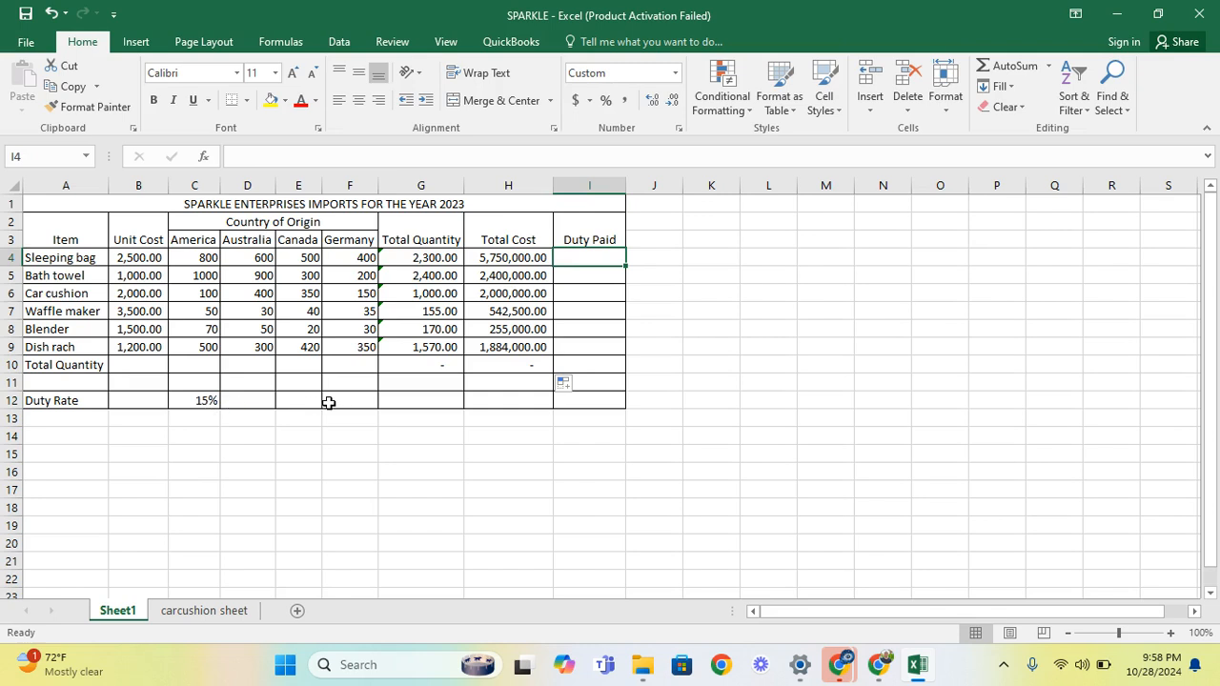
type("=")
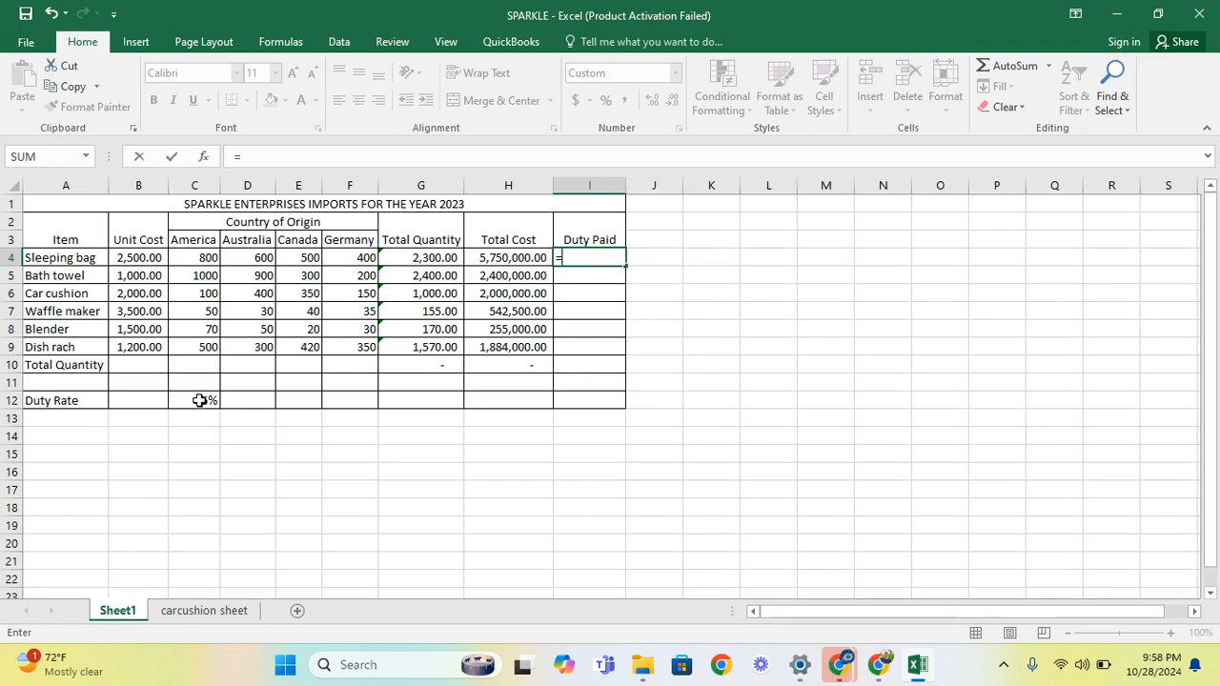
left_click(200, 401)
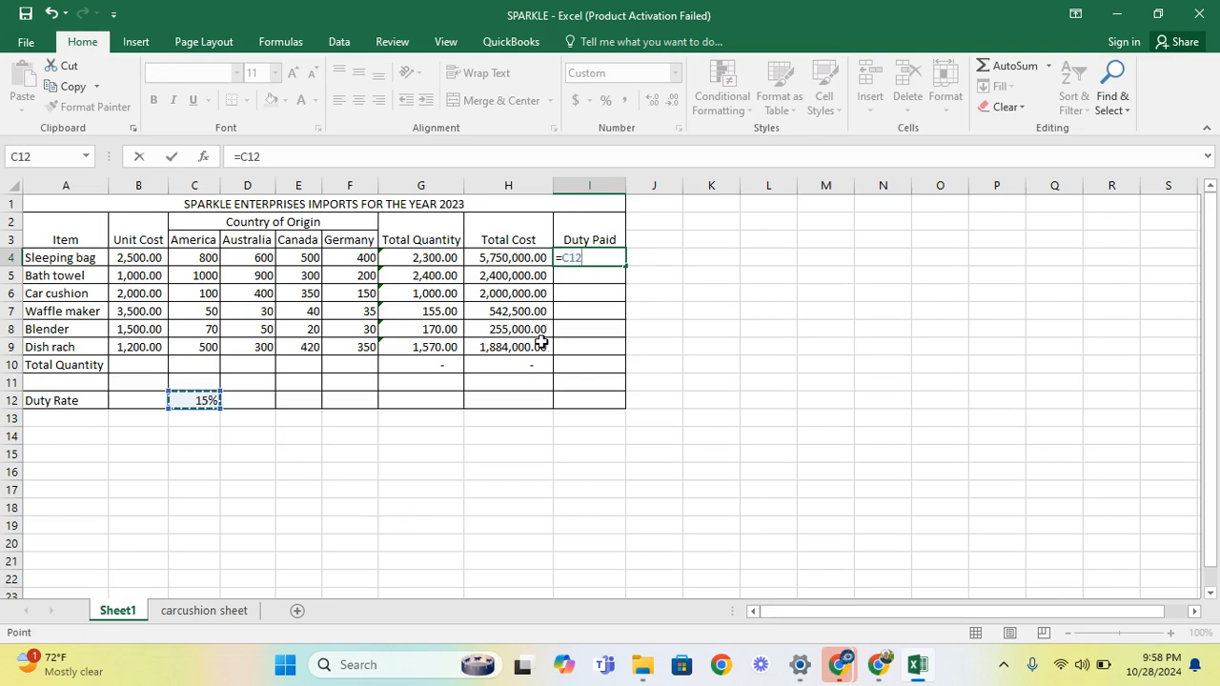
type("*")
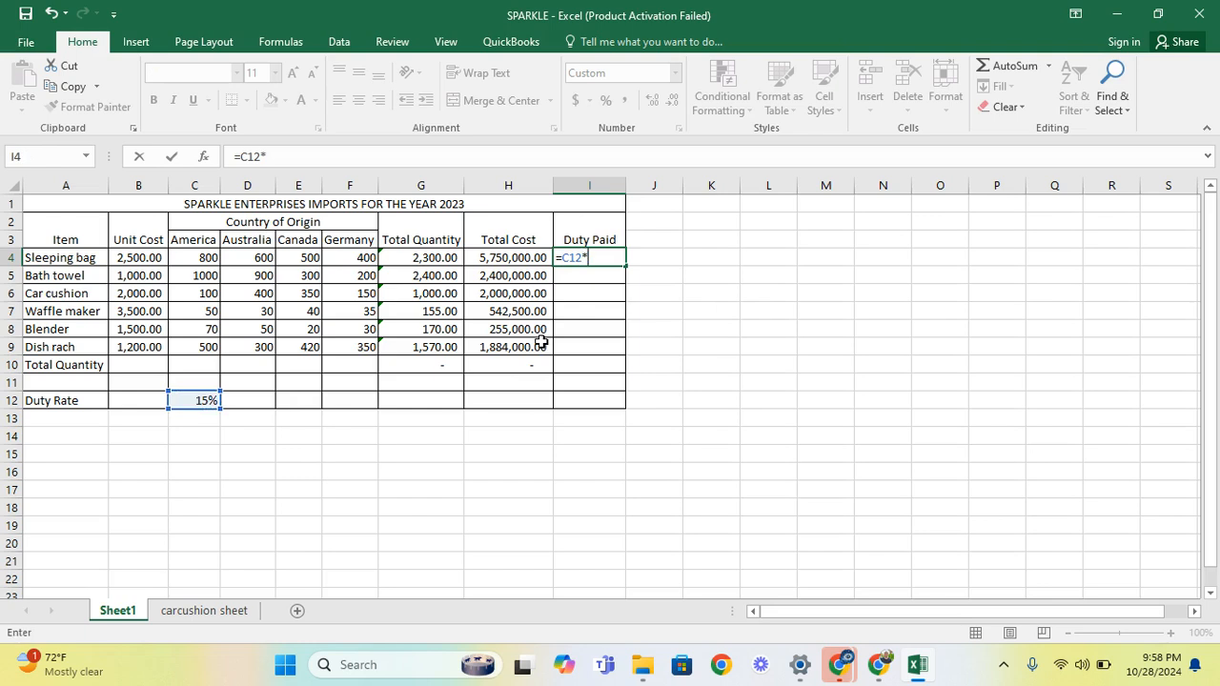
left_click(508, 257)
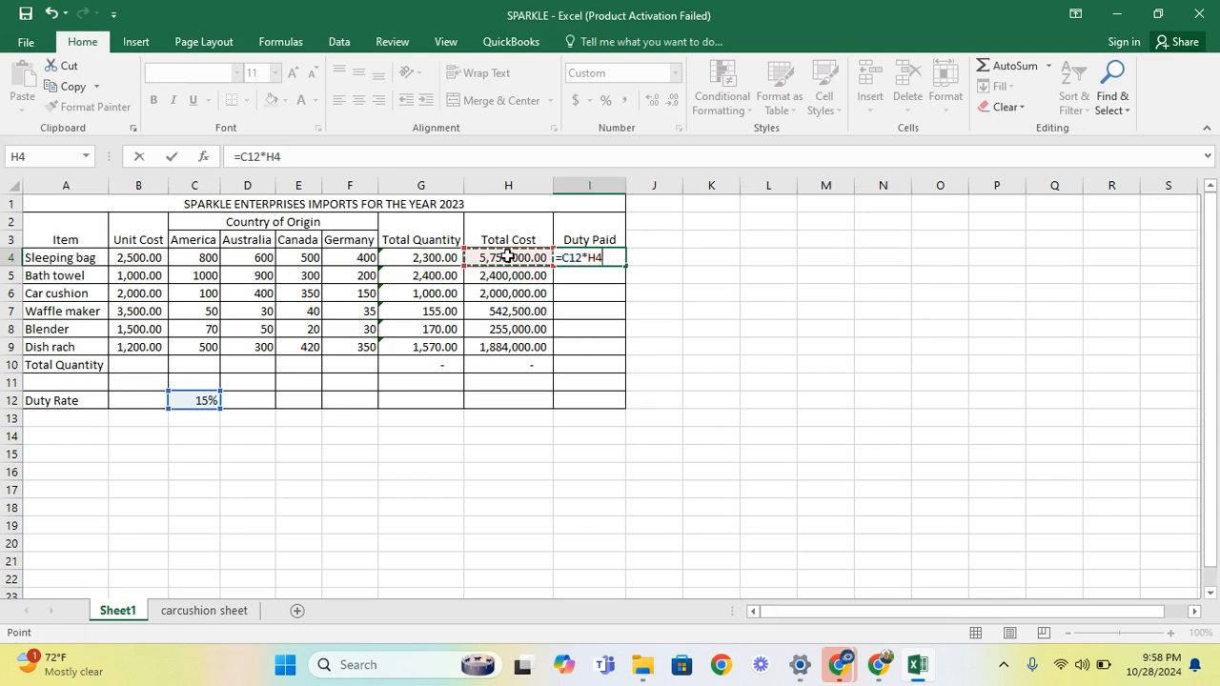
key("Return")
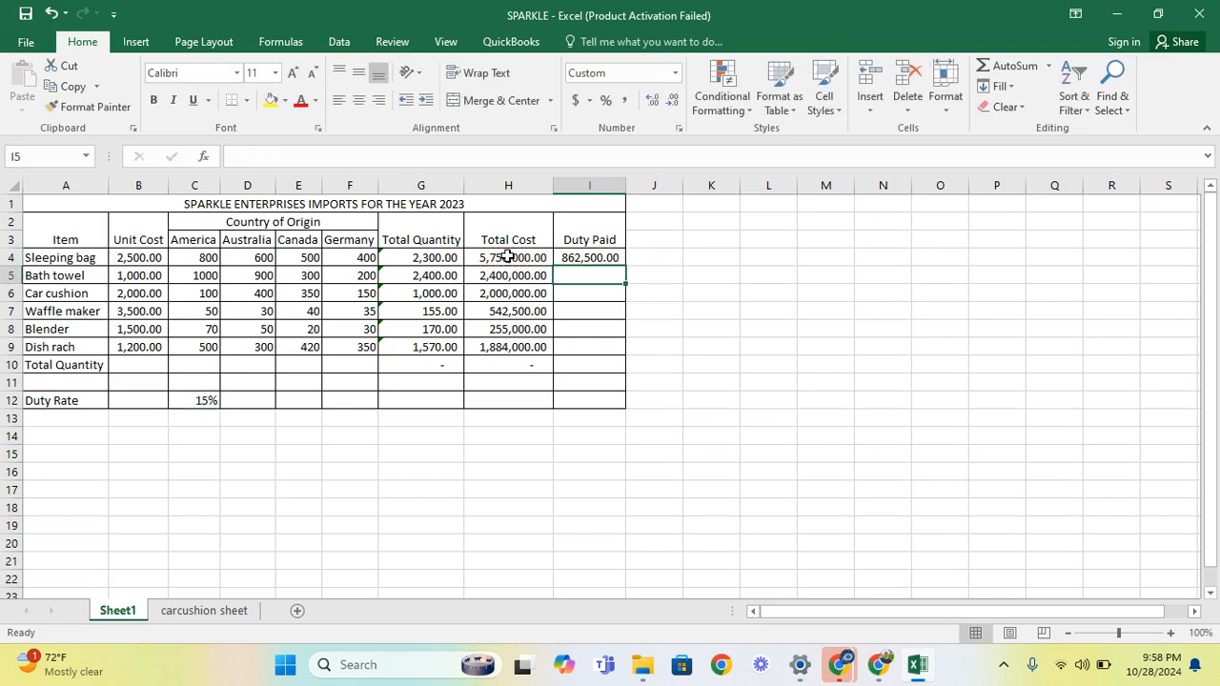
left_click(585, 259)
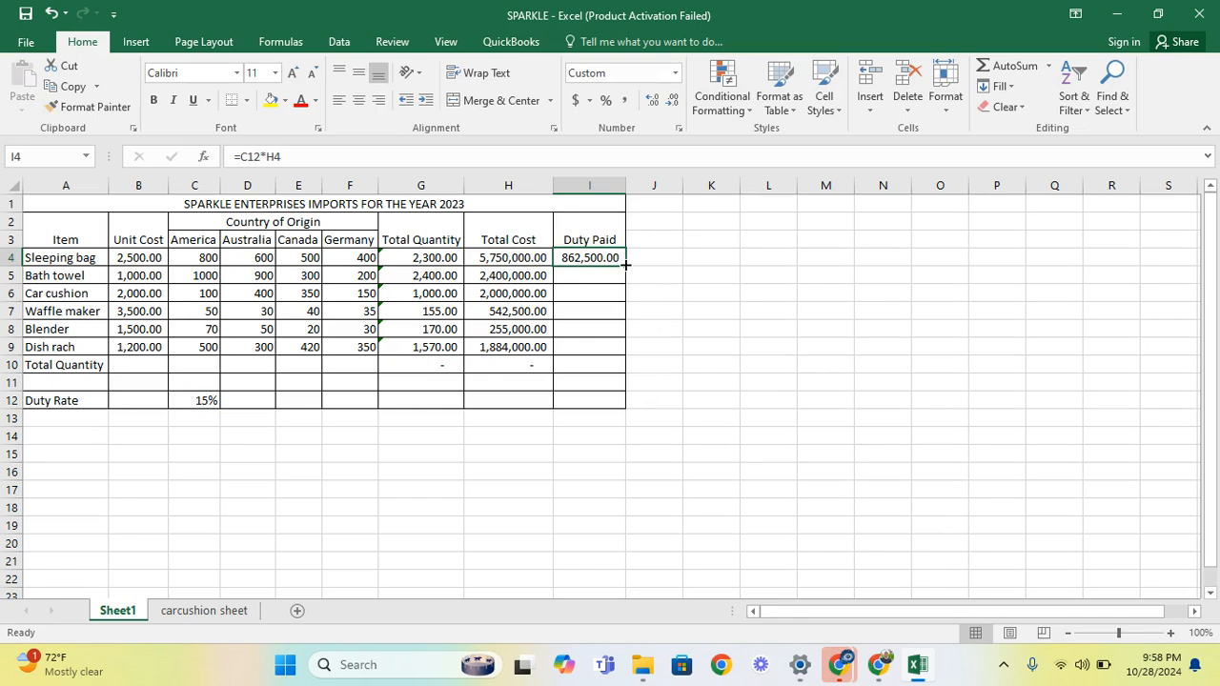
Fill I4's duty formula down to I10, leaving dashes in the rows below
double_click(625, 266)
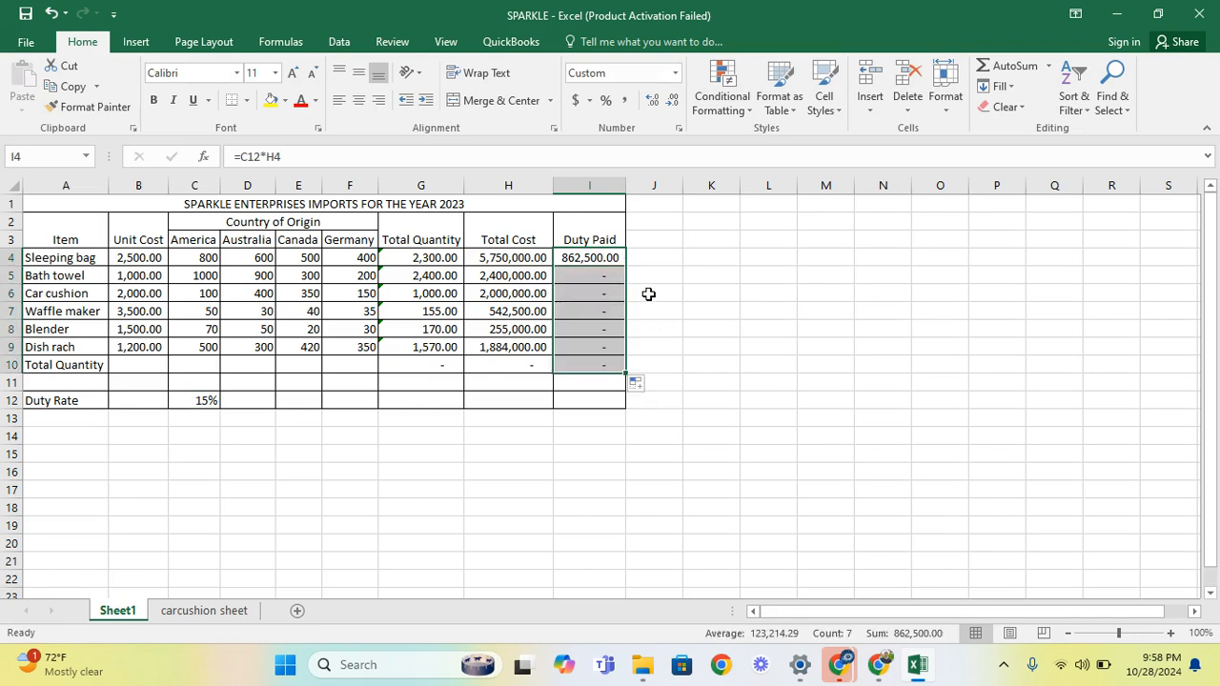
left_click(648, 291)
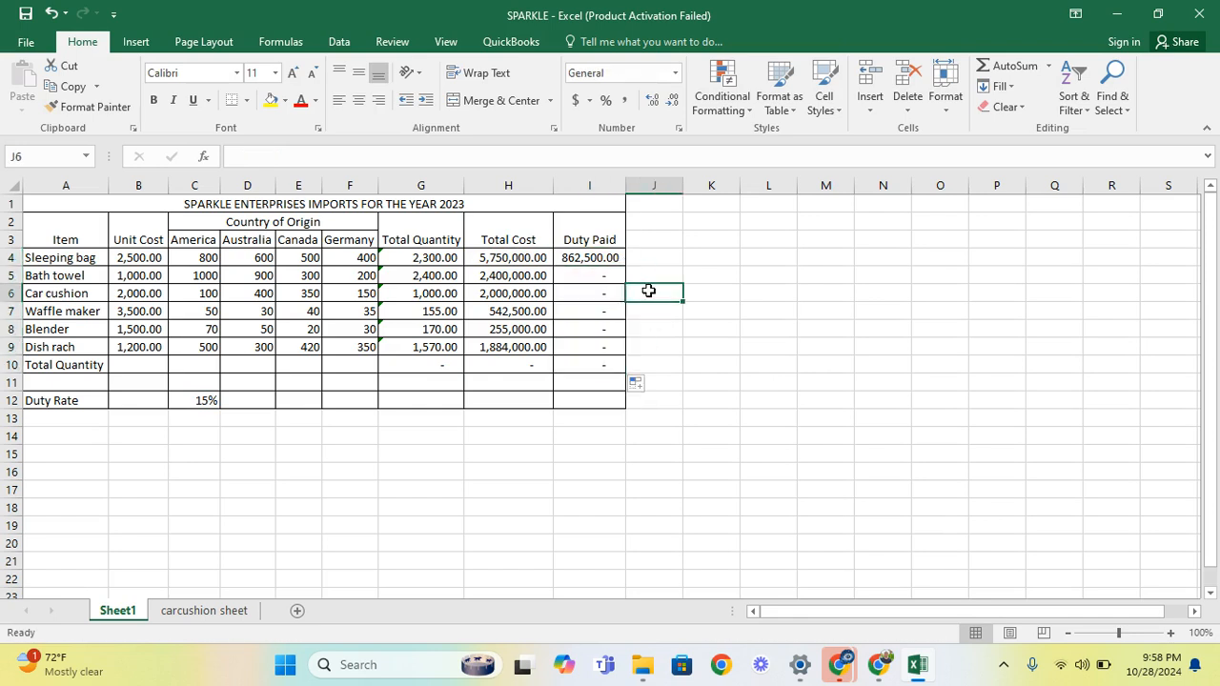
left_click(601, 268)
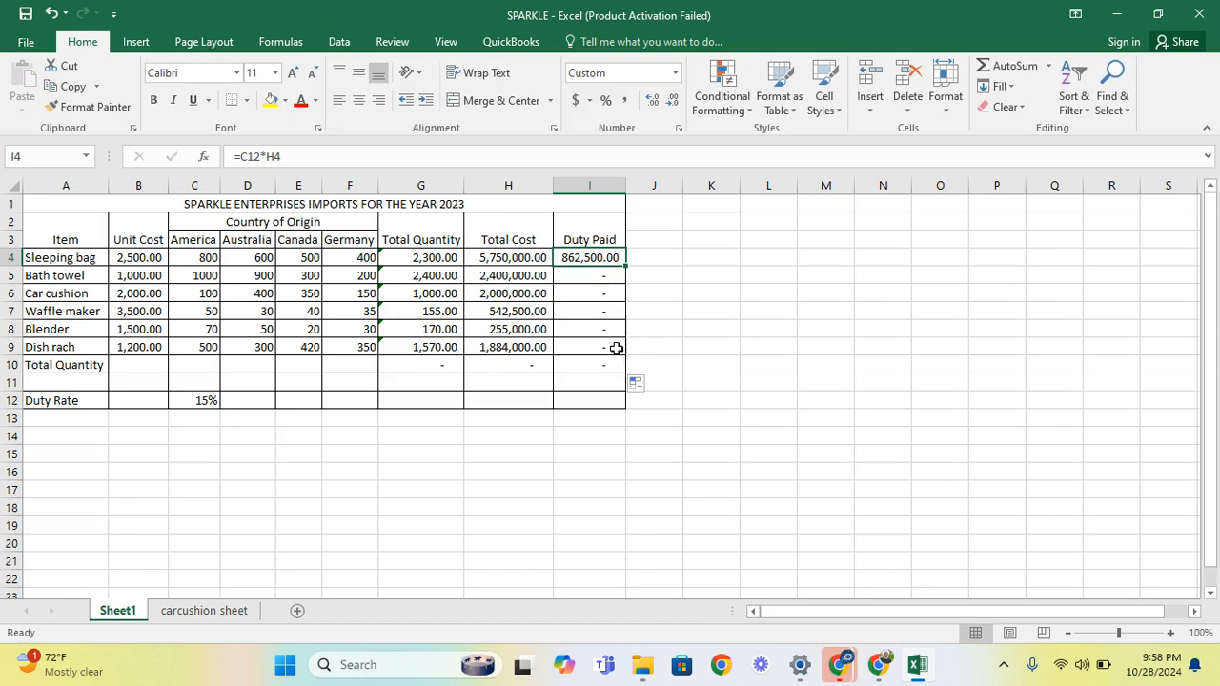
left_click(604, 276)
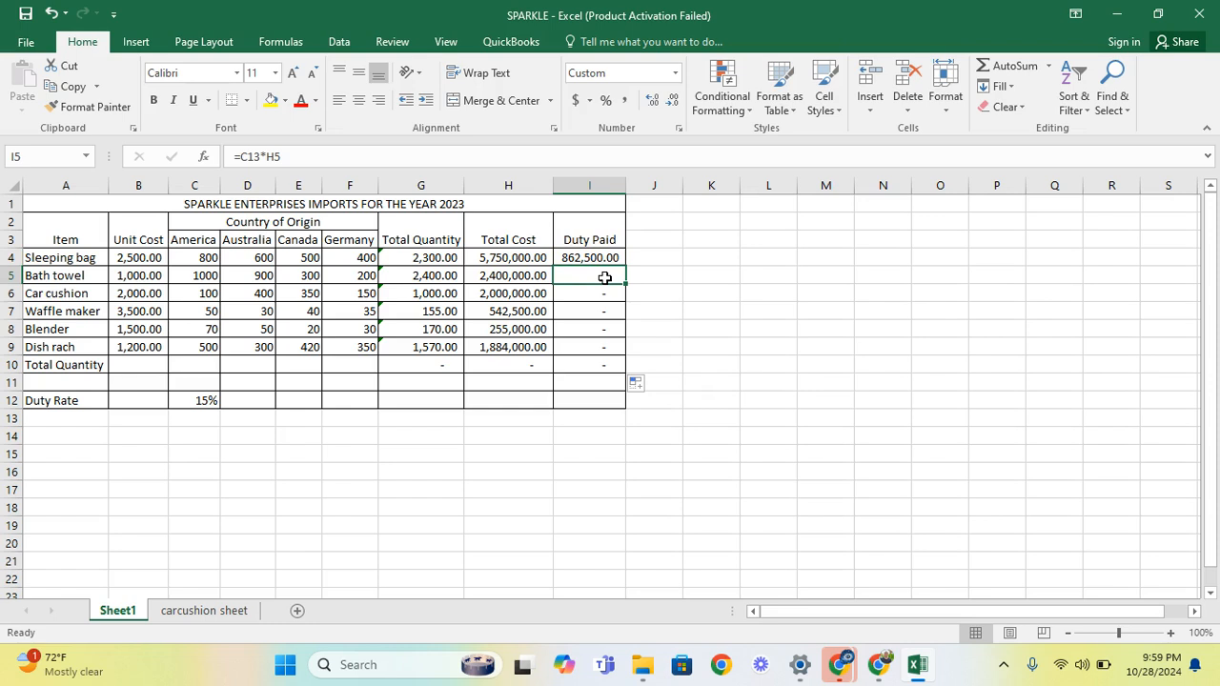
left_click(296, 158)
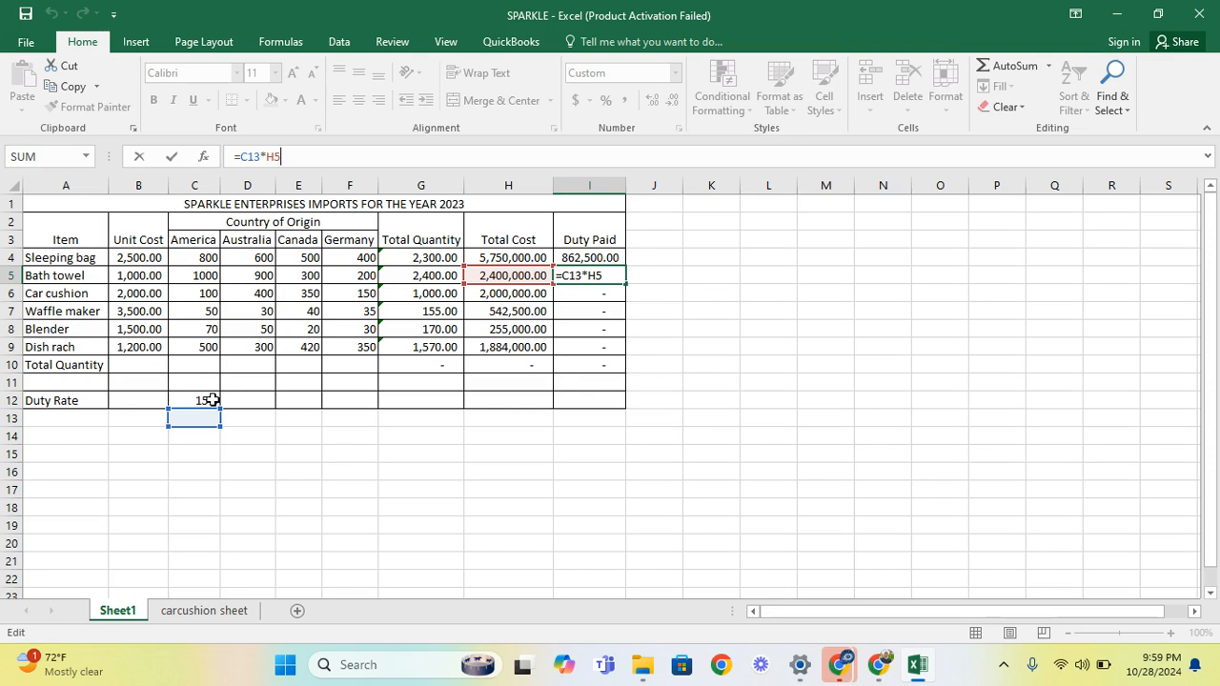
left_click(606, 295)
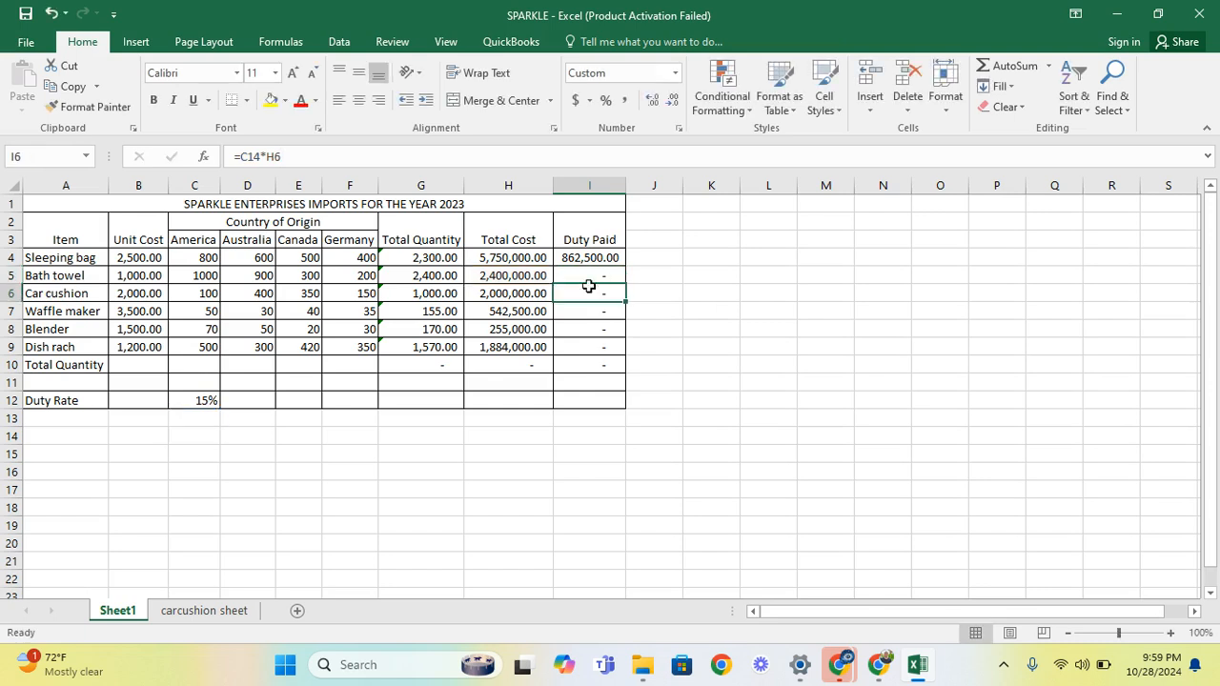
left_click(285, 156)
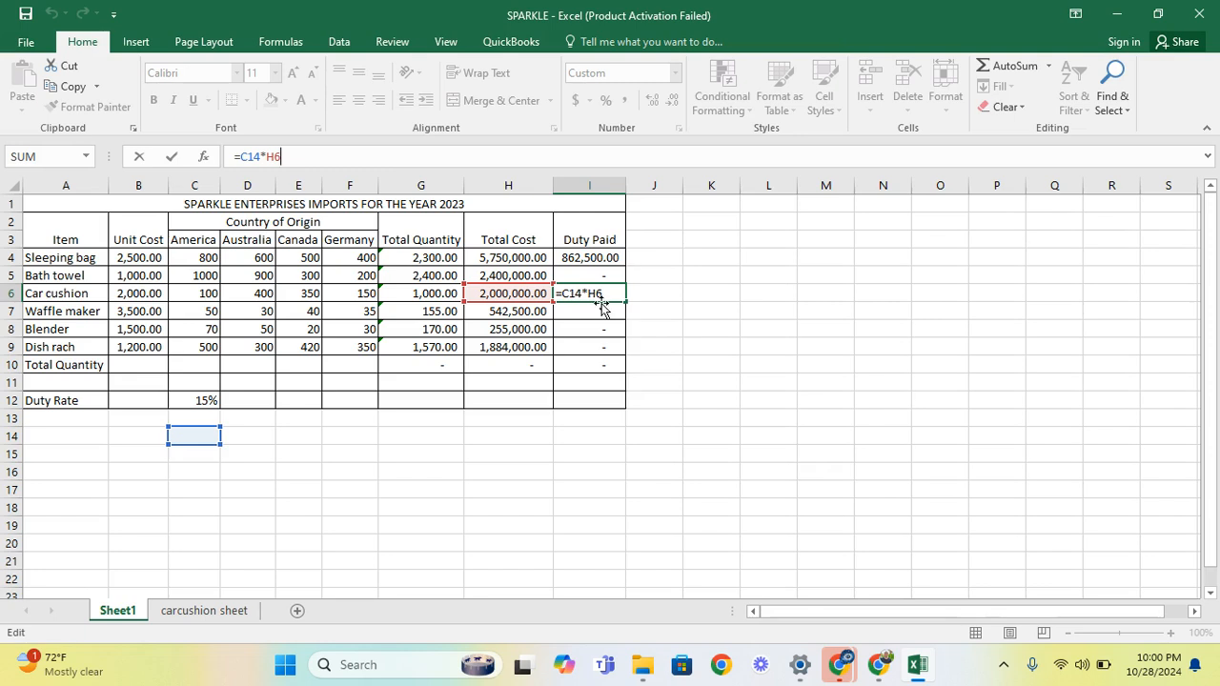
left_click(600, 279)
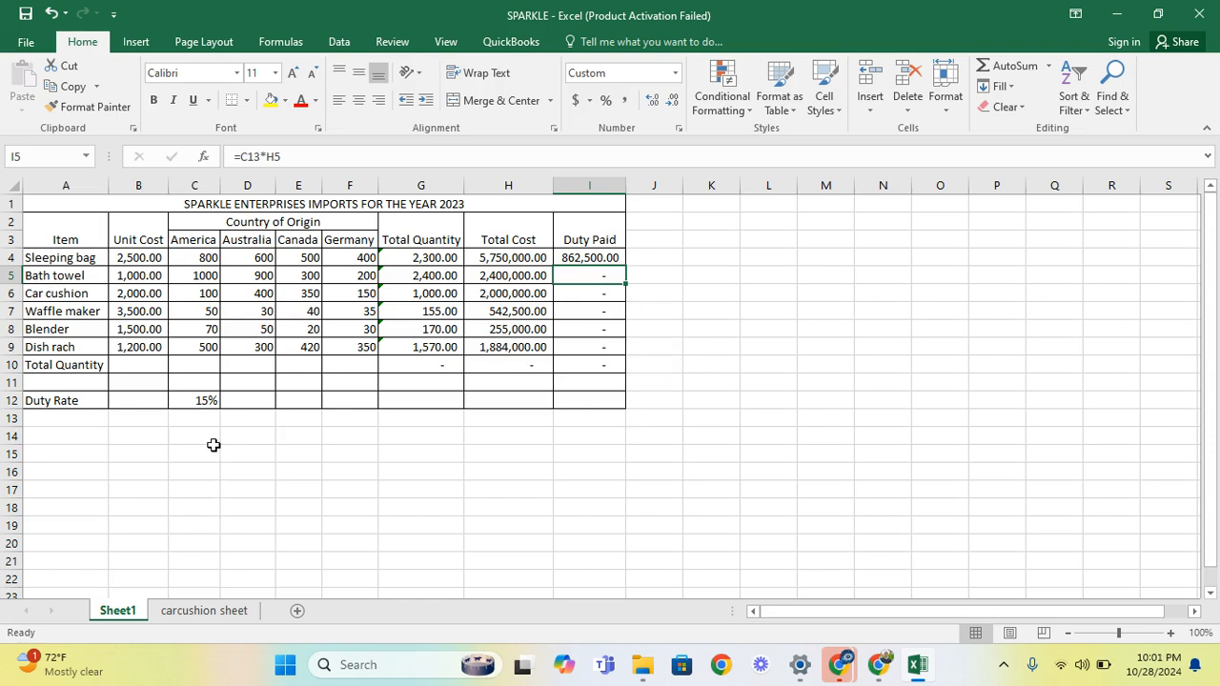
left_click(201, 400)
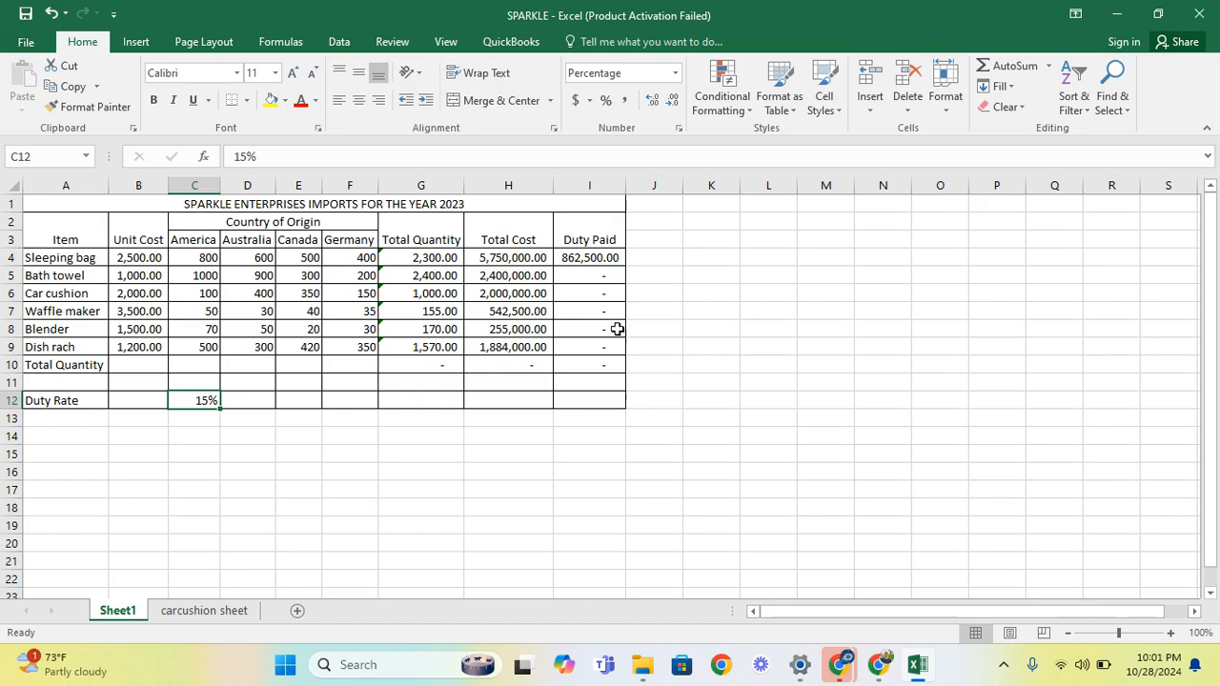
Compare the Duty Paid cells with the C12 rate, then reopen I4's =C12*H4 for editing
left_click(603, 264)
left_click(602, 276)
left_click(600, 292)
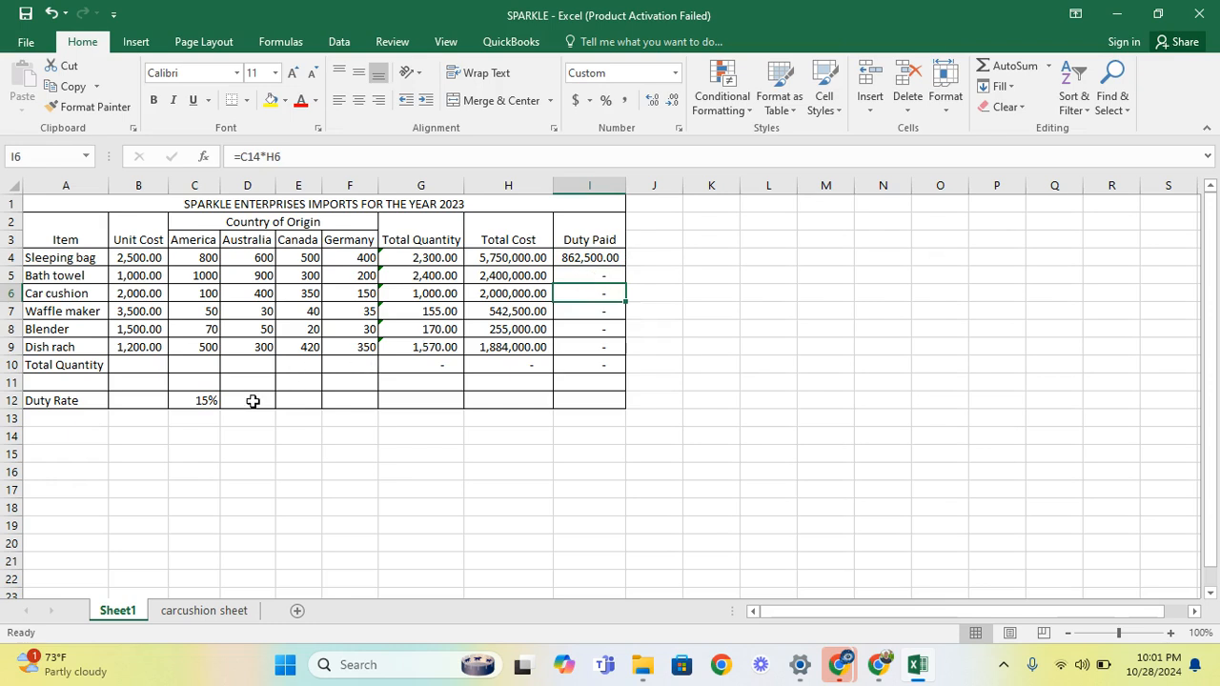
left_click(205, 401)
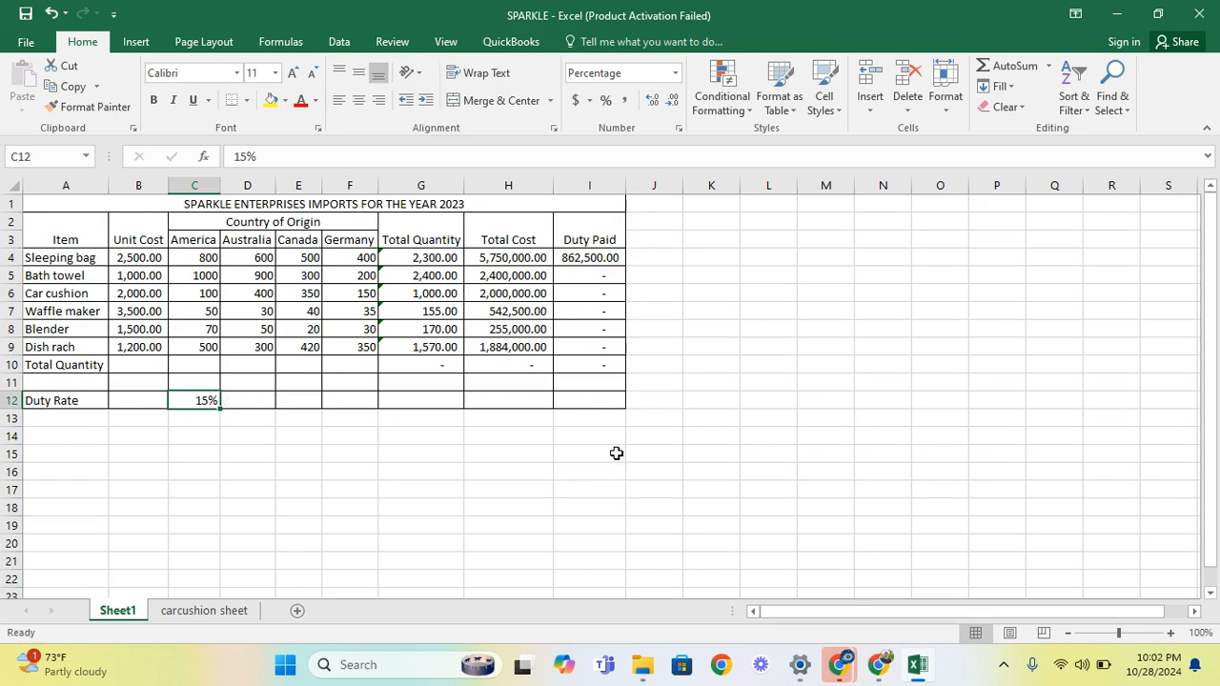
double_click(607, 258)
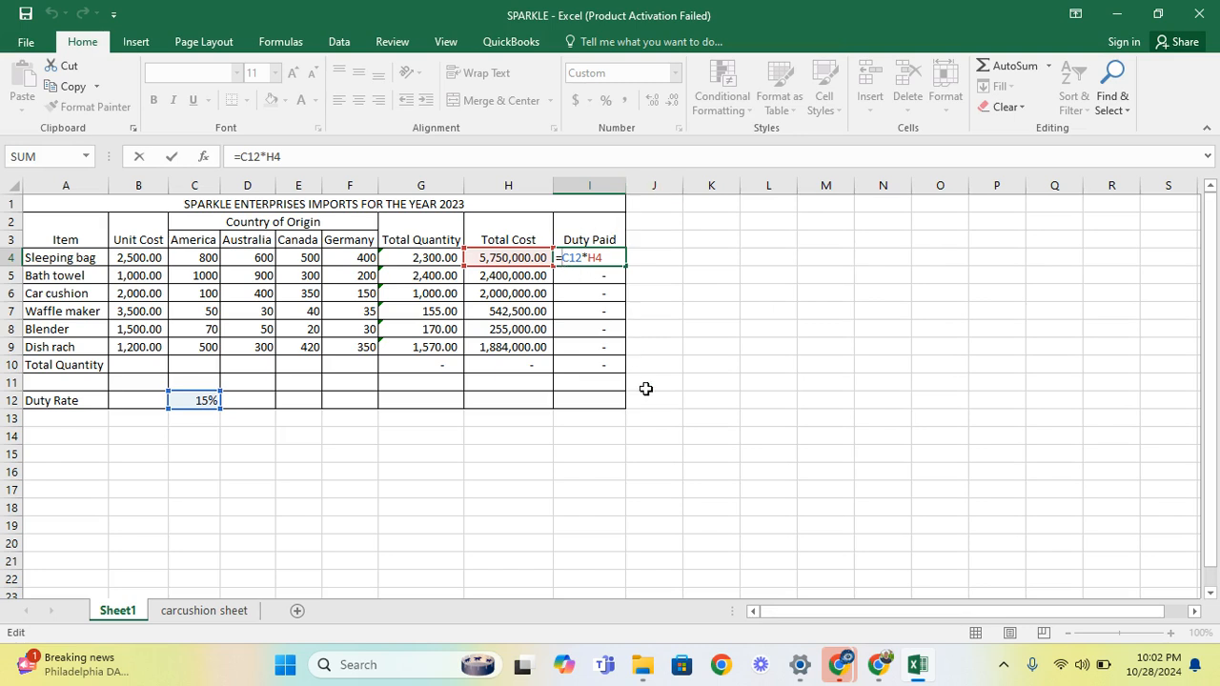
Change I4's formula to =$C$12*H4 so the duty rate reference stays fixed
type("$")
left_click(575, 259)
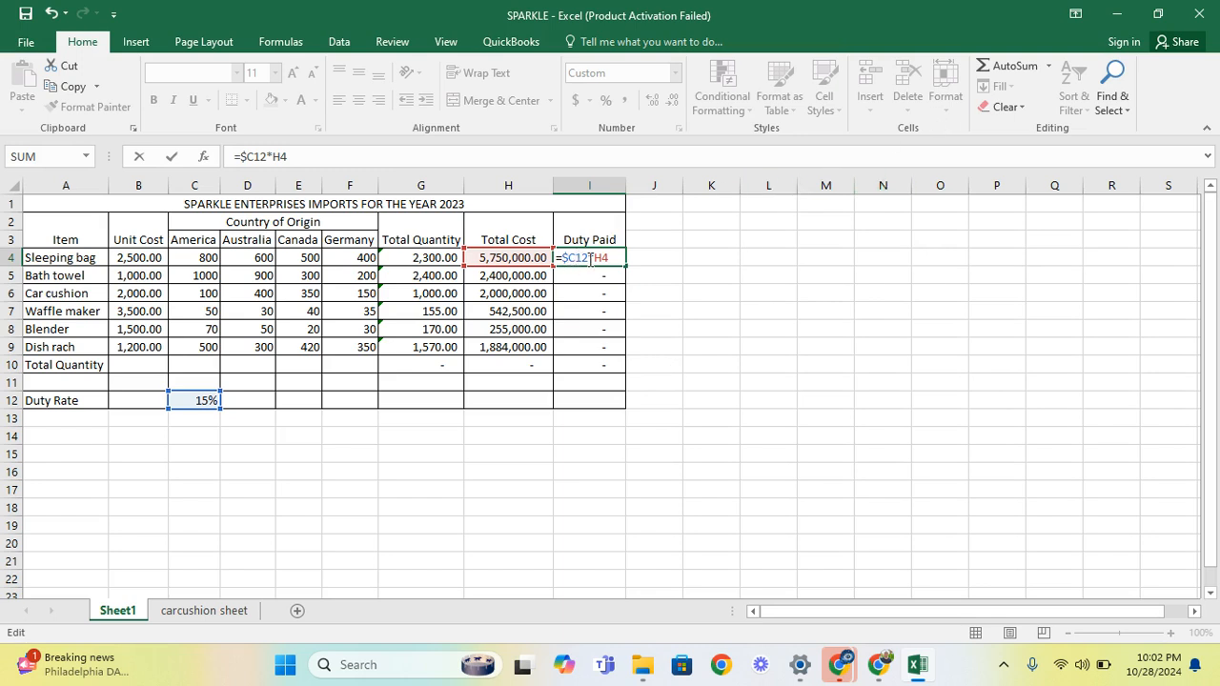
type("$")
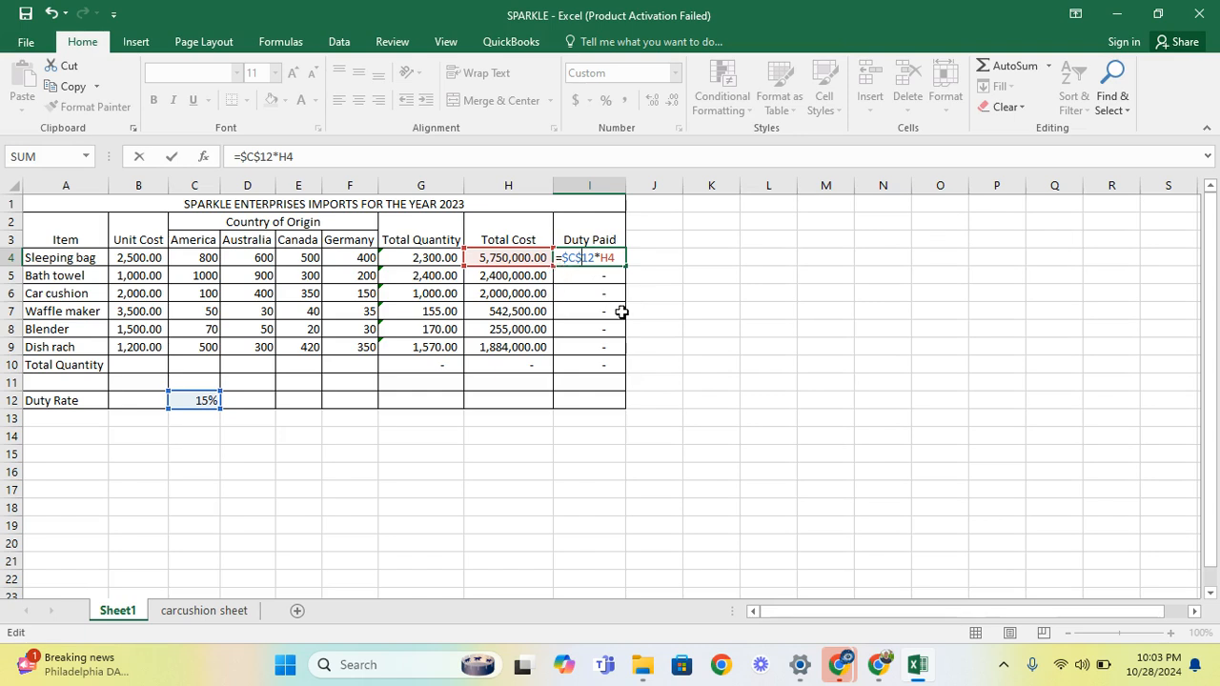
key("Return")
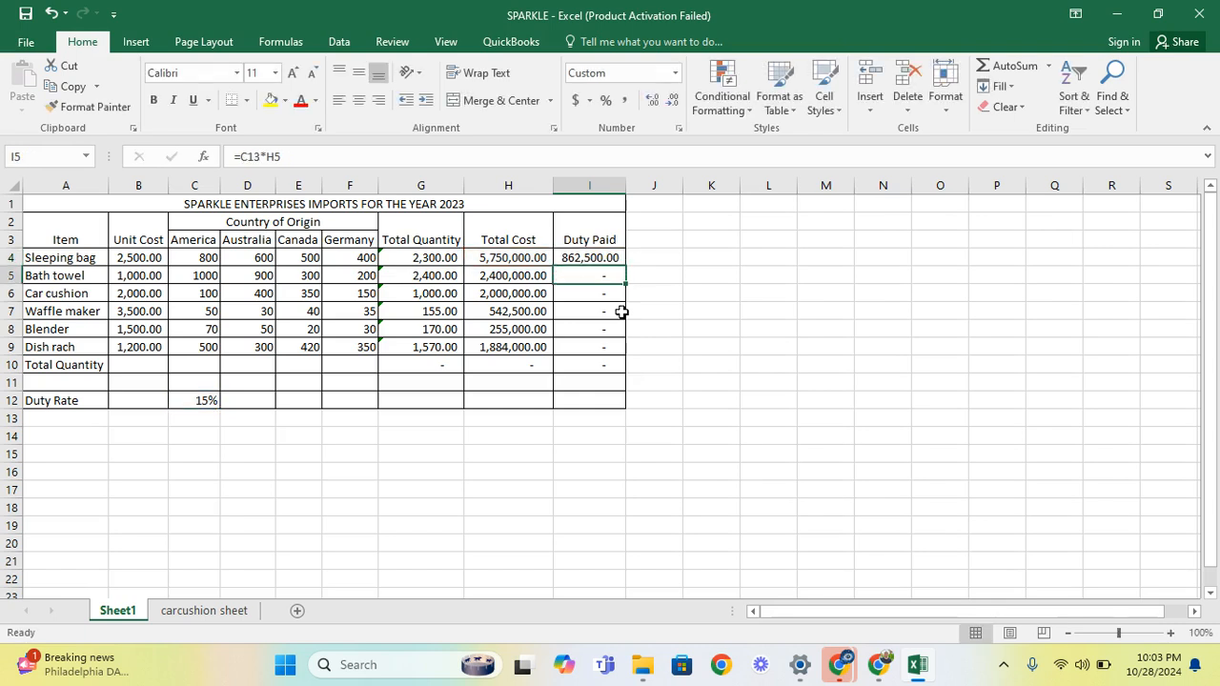
Fill the =$C$12*H4 formula down to I9, giving Duty Paid values from 360,000.00 to 282,600.00
left_click(608, 258)
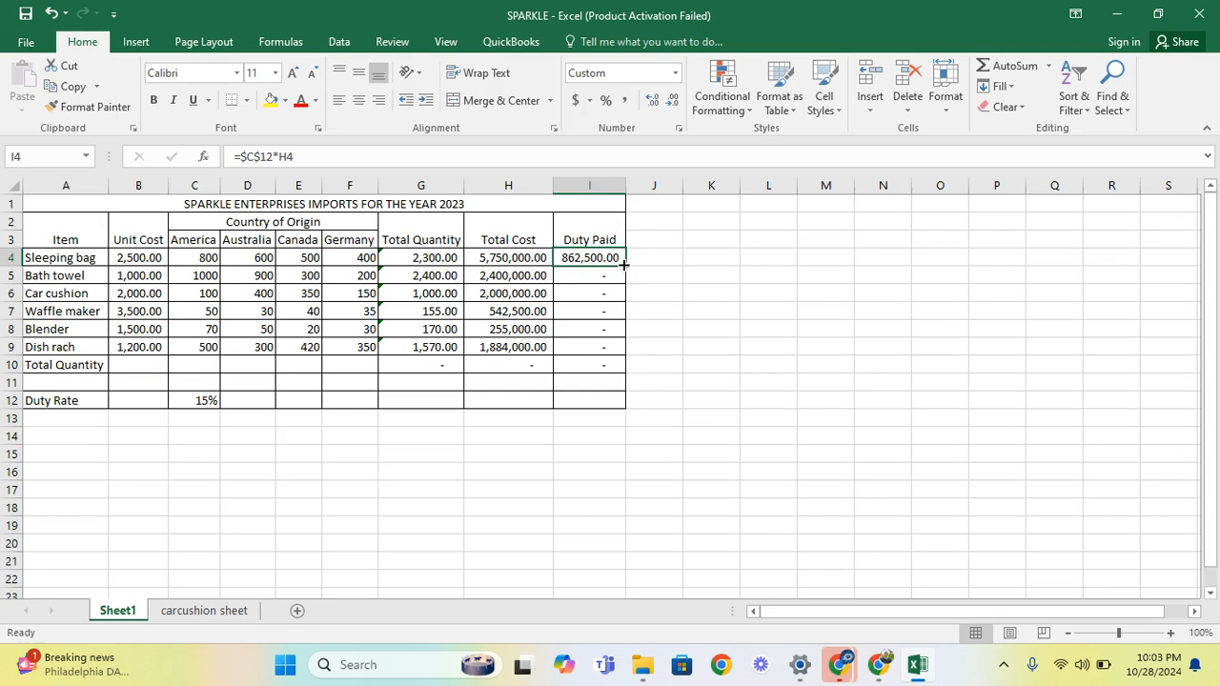
left_click_drag(626, 265, 622, 371)
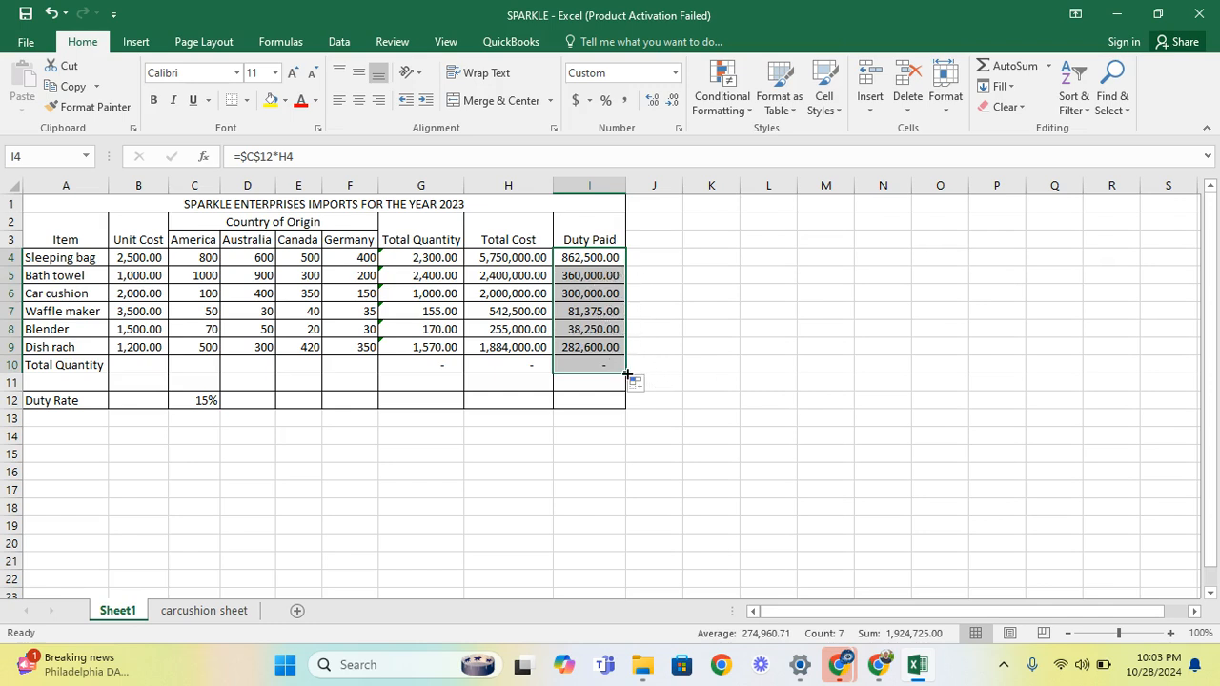
left_click_drag(620, 368, 634, 356)
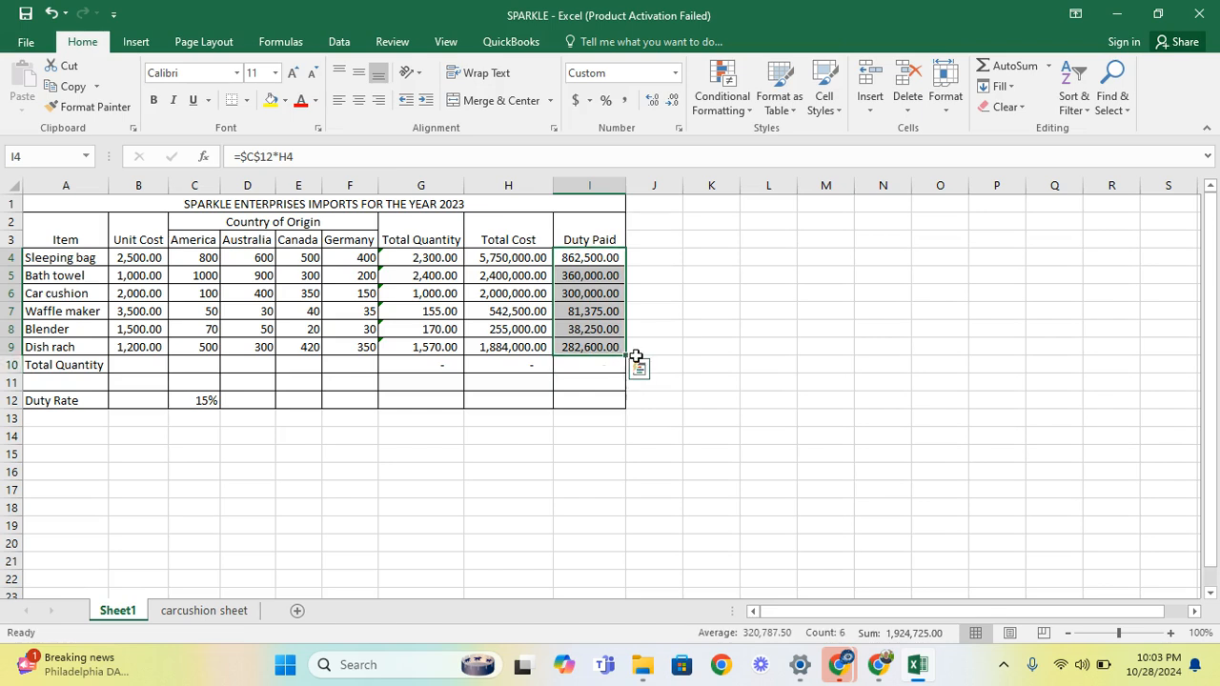
left_click(643, 345)
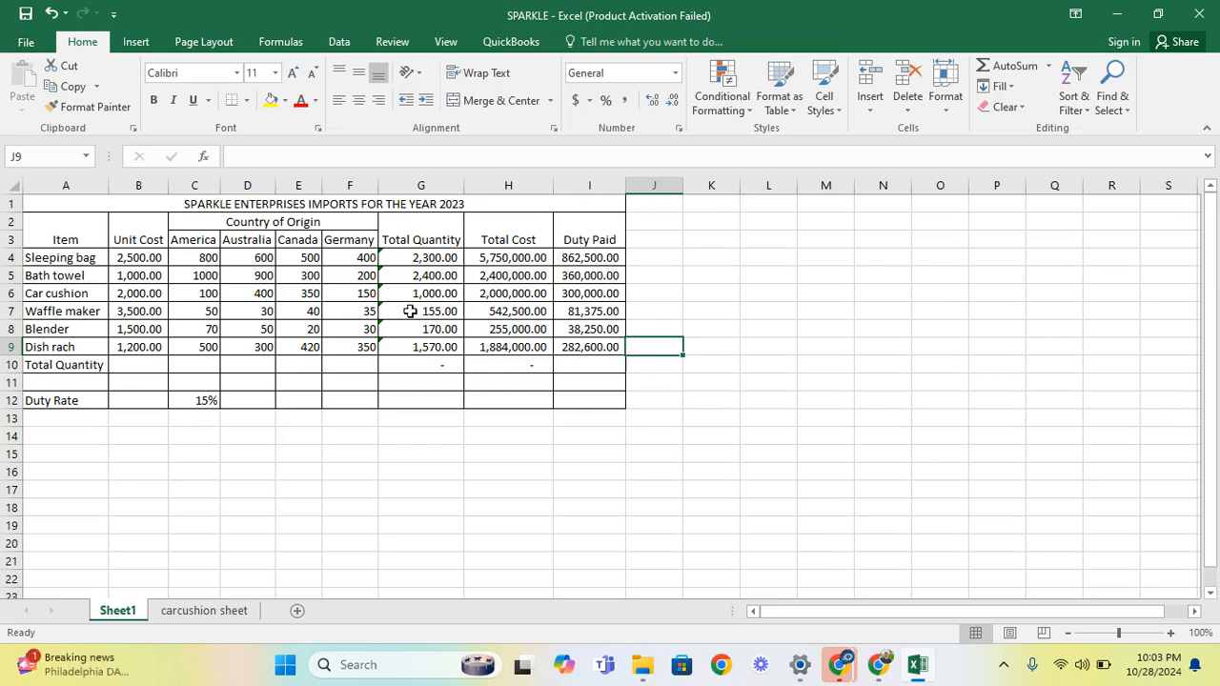
left_click(579, 276)
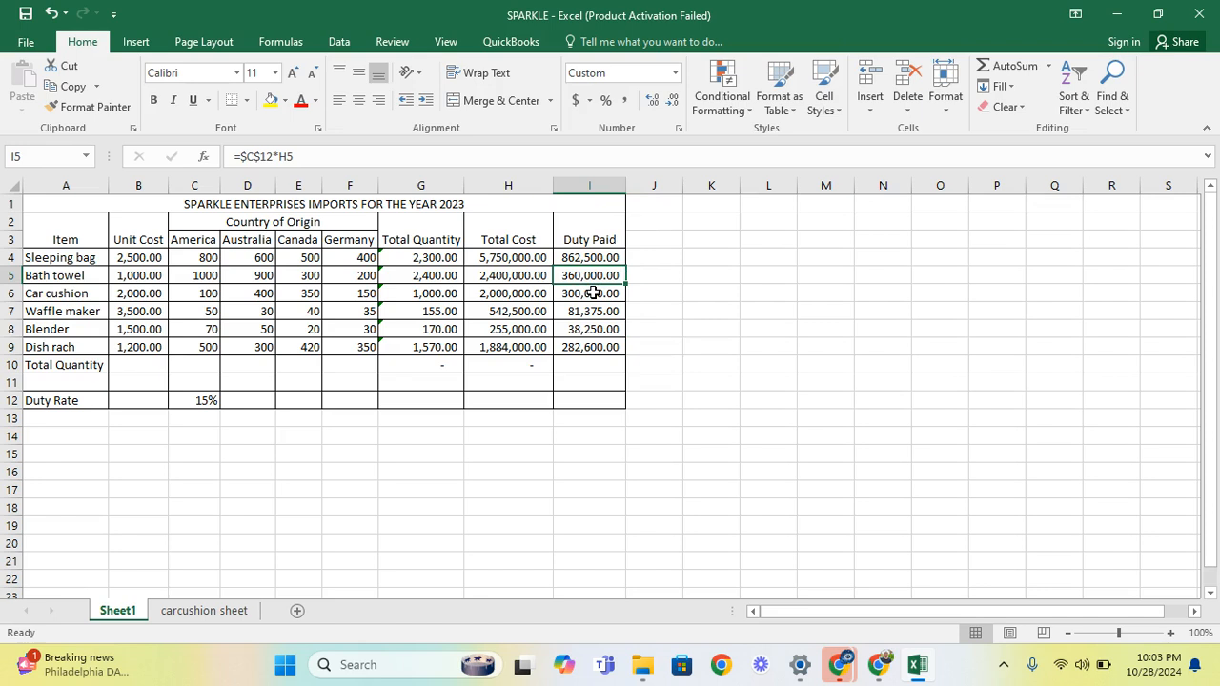
left_click(593, 293)
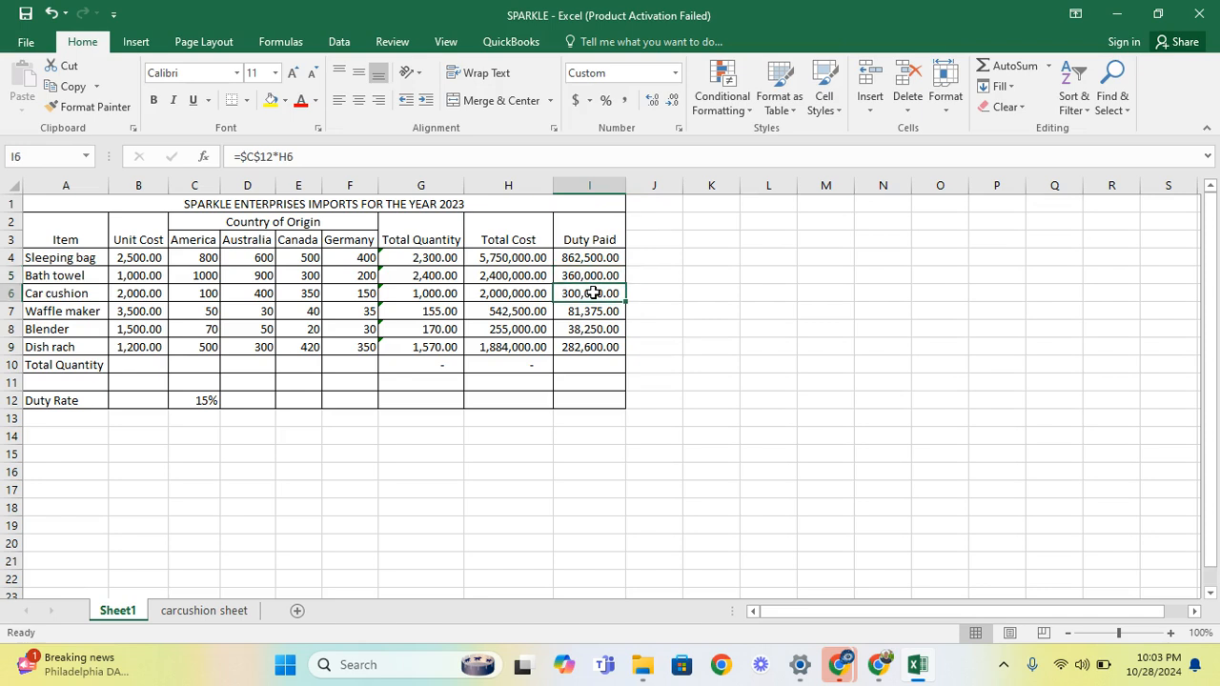
left_click(307, 156)
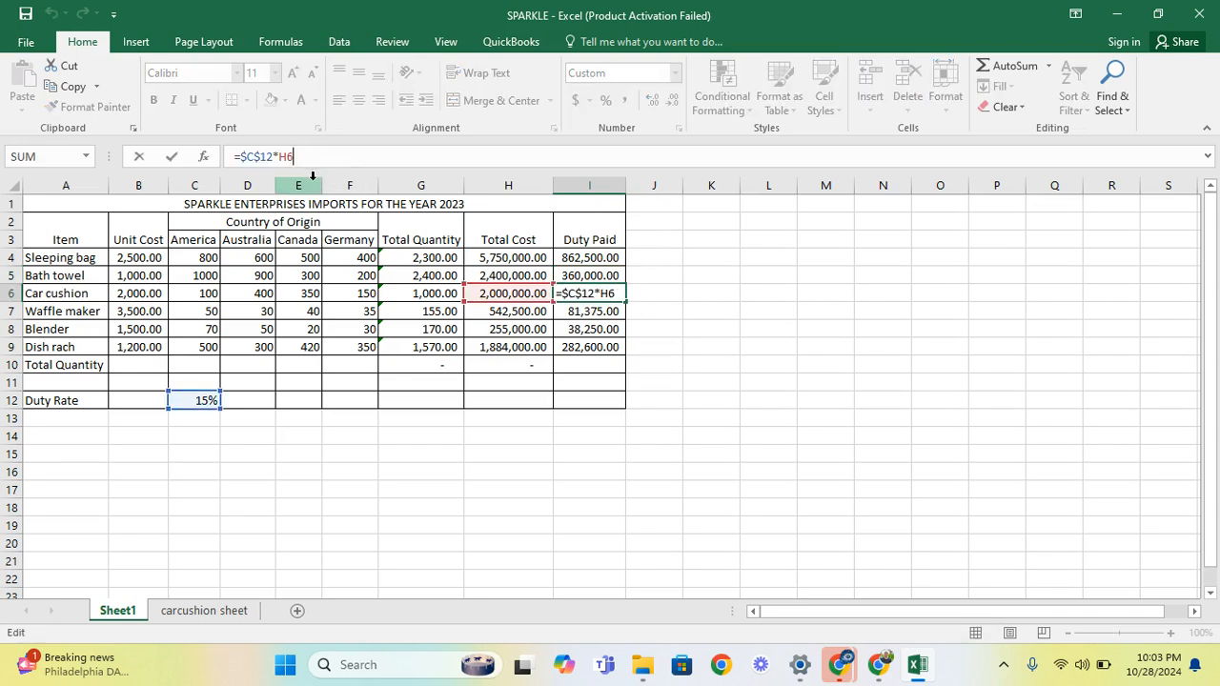
left_click(582, 314)
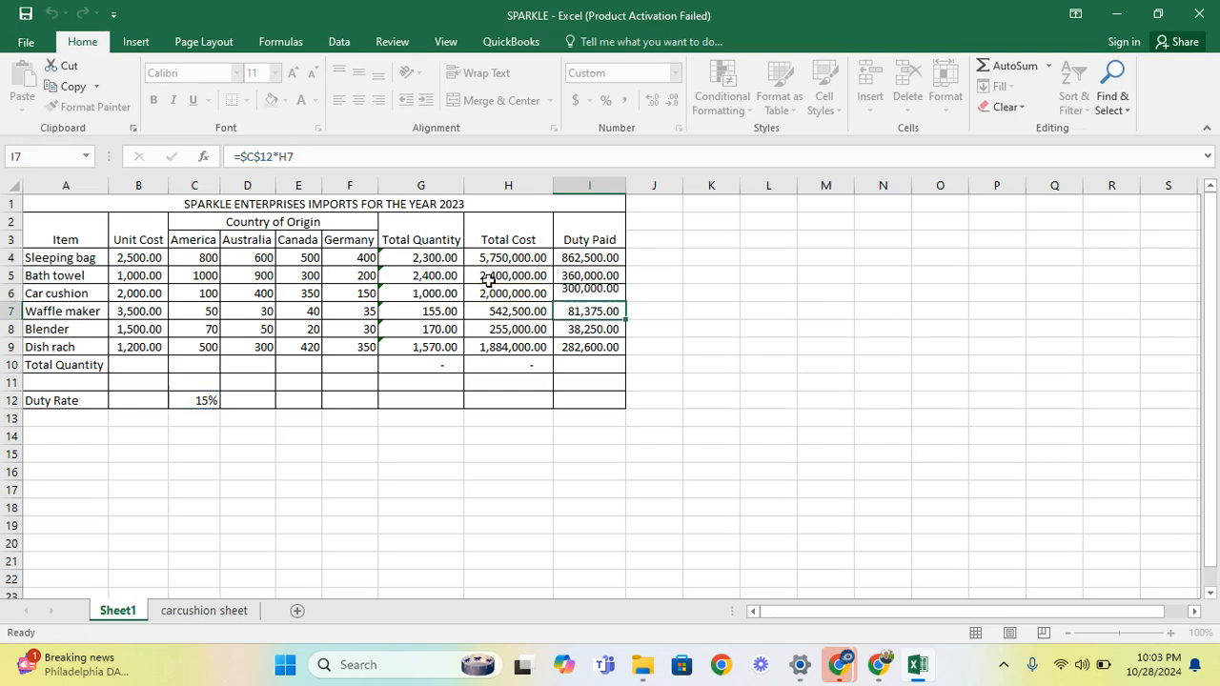
left_click(301, 154)
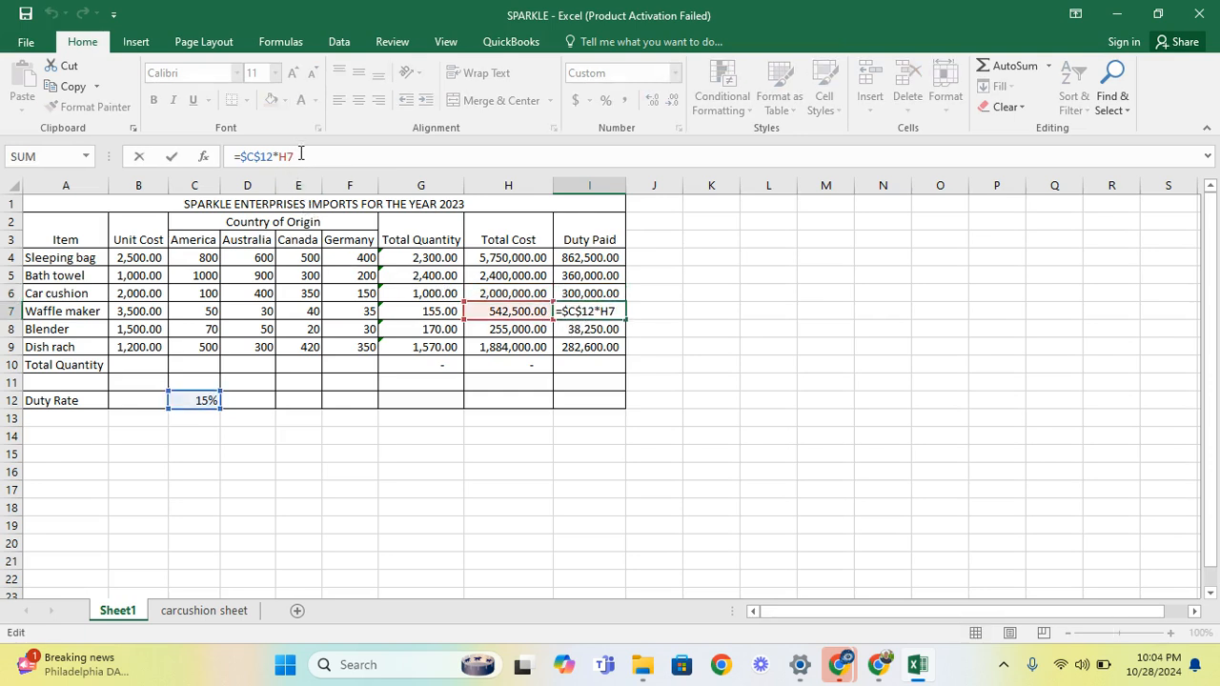